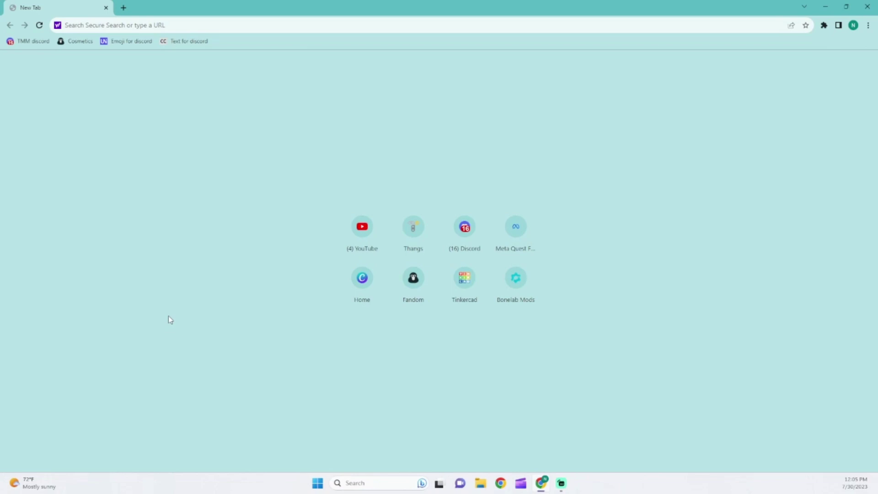
# Search the web for 'tinkercad' from the Chrome address bar
pyautogui.click(114, 30)
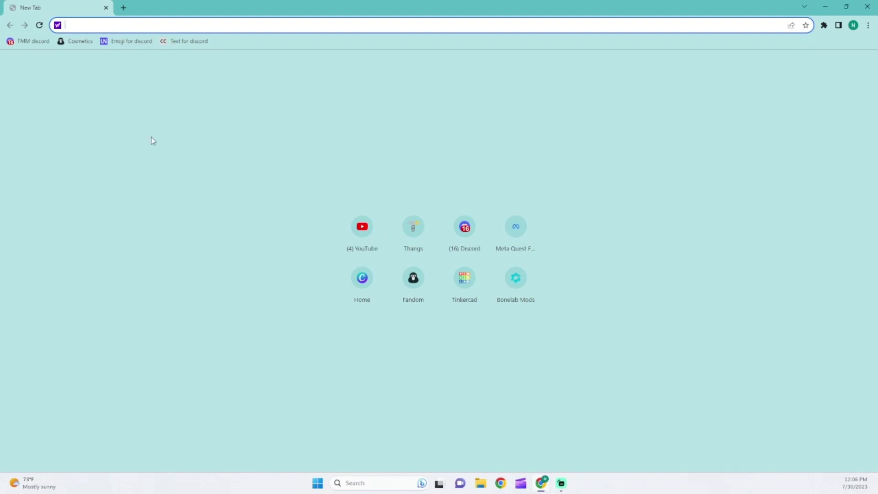
pyautogui.write('tib')
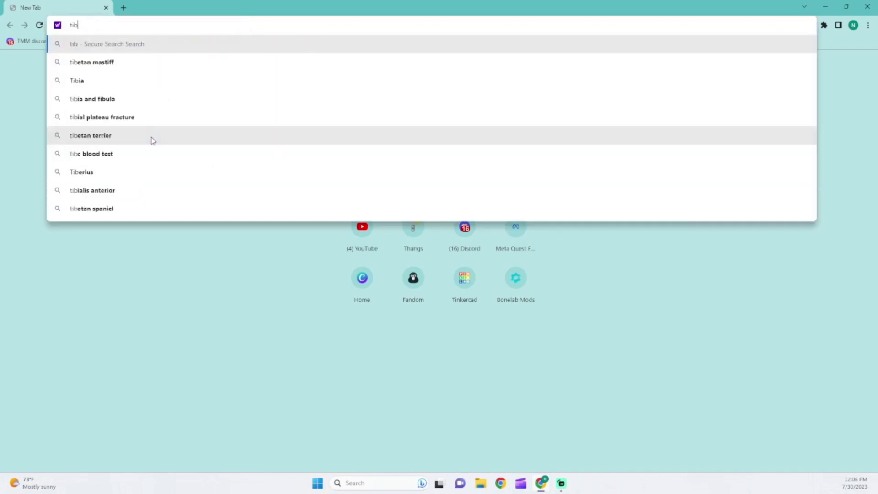
pyautogui.press('BackSpace')
pyautogui.write('nkercad')
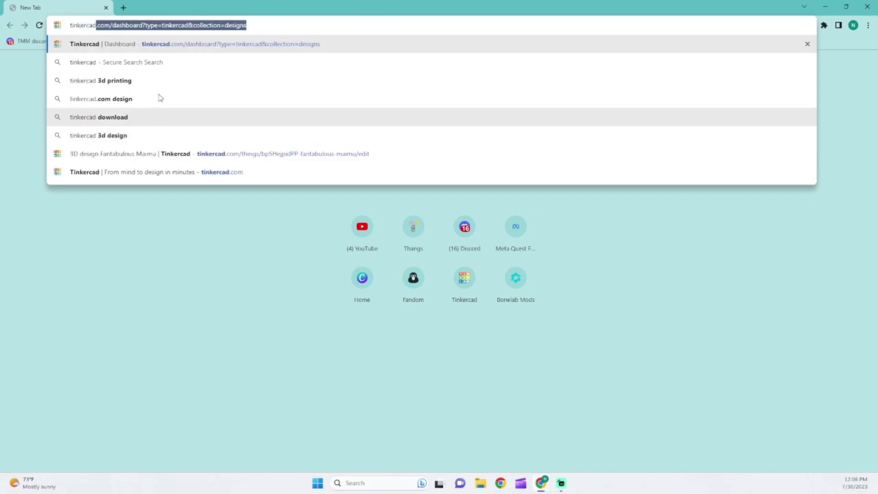
pyautogui.click(143, 62)
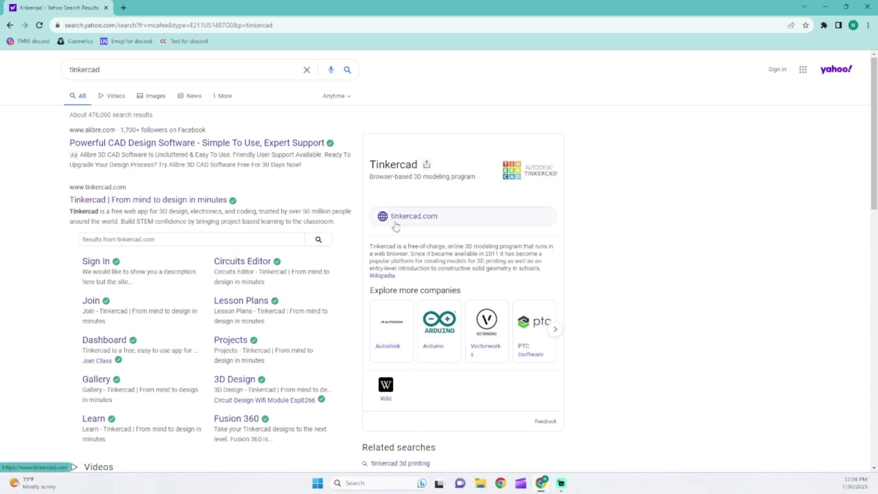
# Open tinkercad.com in a new tab, close the Yahoo results tab, and bring up the Create options
pyautogui.click(161, 200)
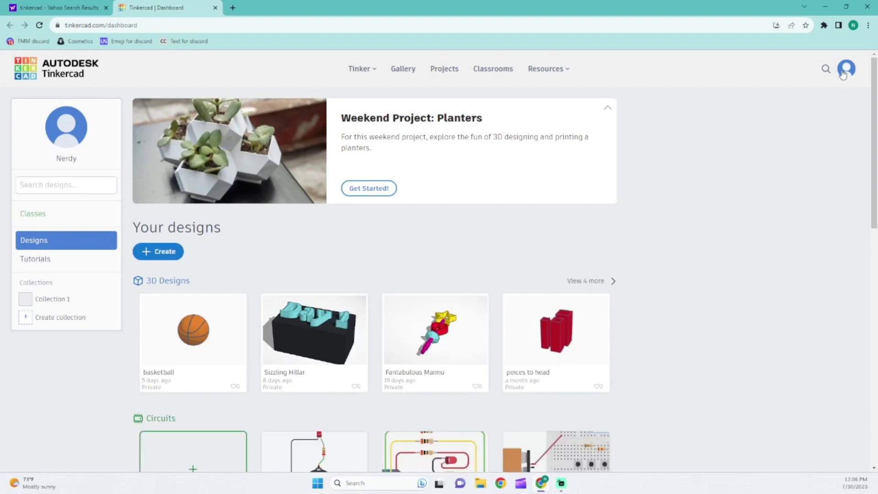
pyautogui.click(69, 7)
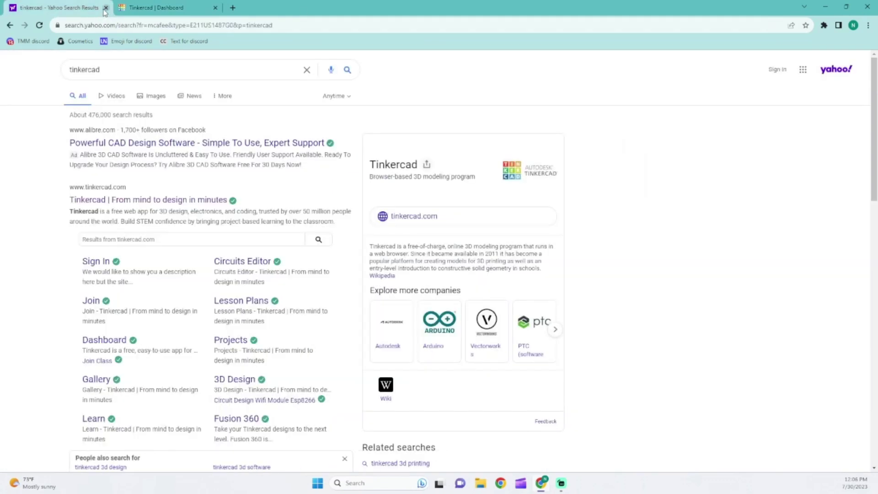
pyautogui.click(106, 7)
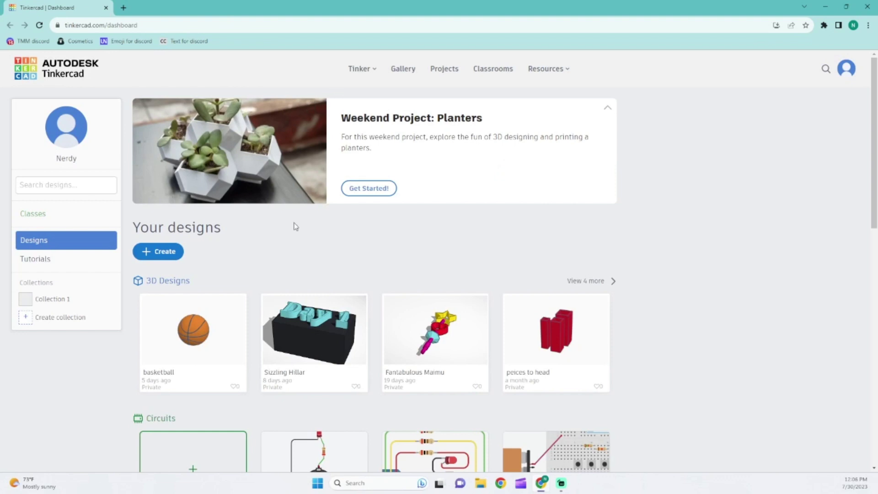
pyautogui.click(163, 251)
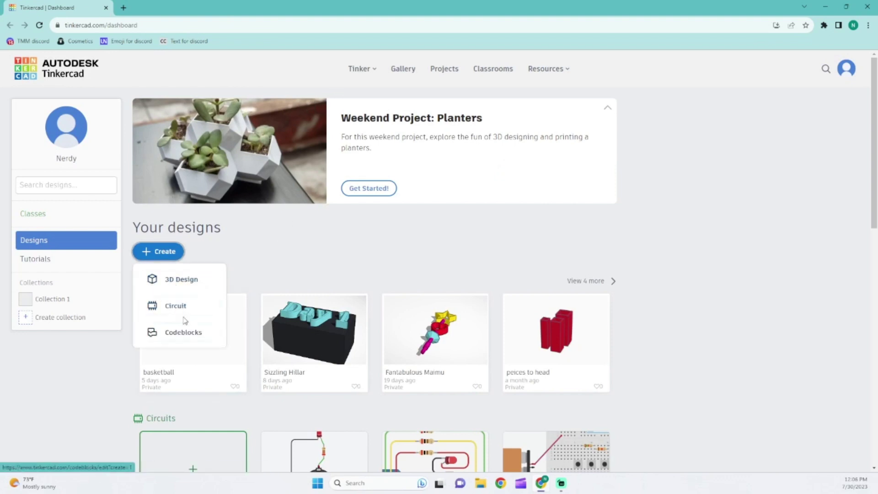
# Start a blank 3D design and set Snap Grid to Off
pyautogui.click(178, 280)
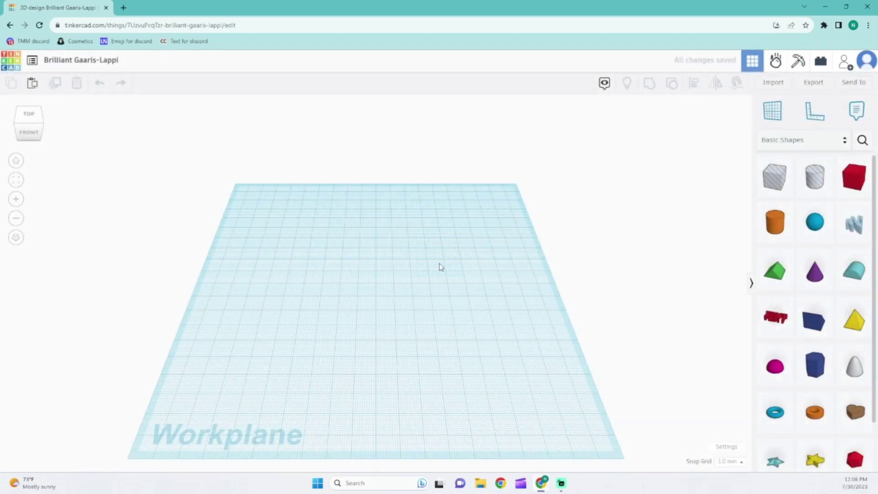
pyautogui.moveTo(492, 261); pyautogui.dragTo(5, 238, button='right')
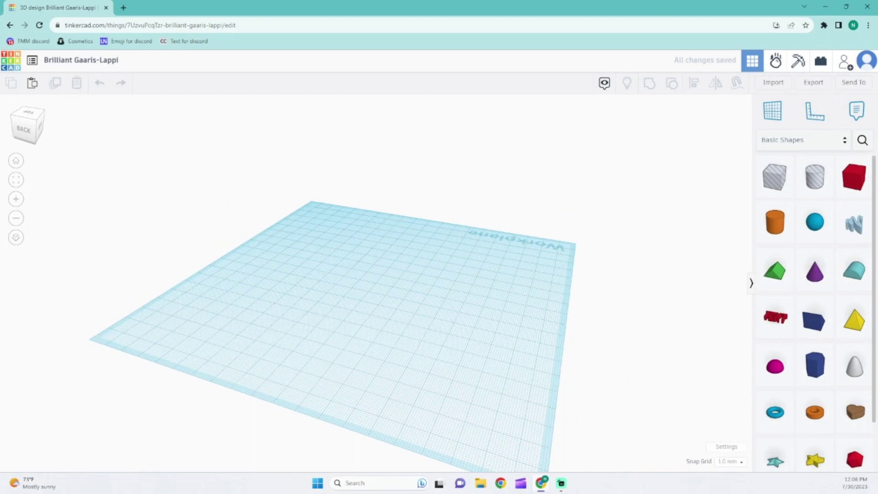
pyautogui.moveTo(96, 202); pyautogui.dragTo(110, 228, button='right')
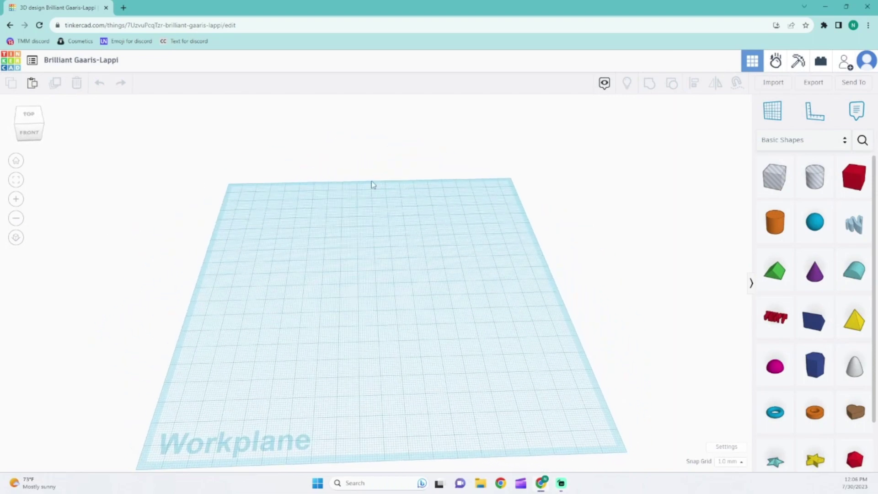
pyautogui.moveTo(424, 308); pyautogui.dragTo(415, 298, button='right')
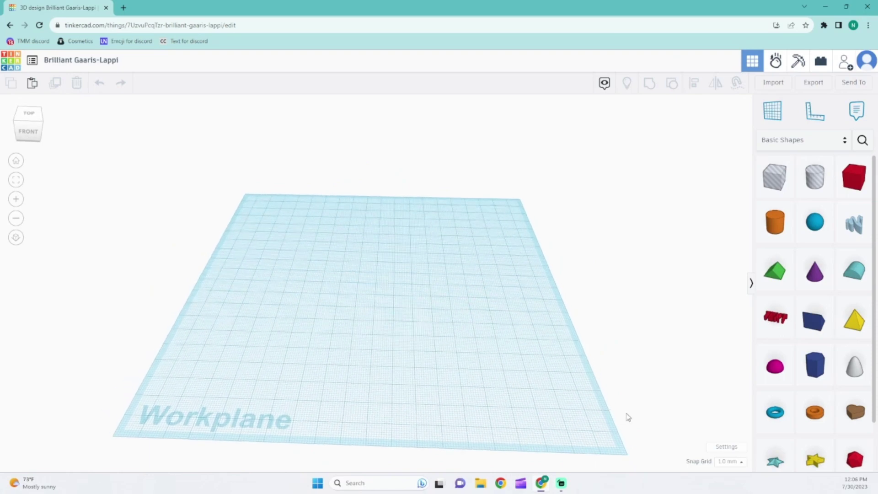
pyautogui.click(731, 463)
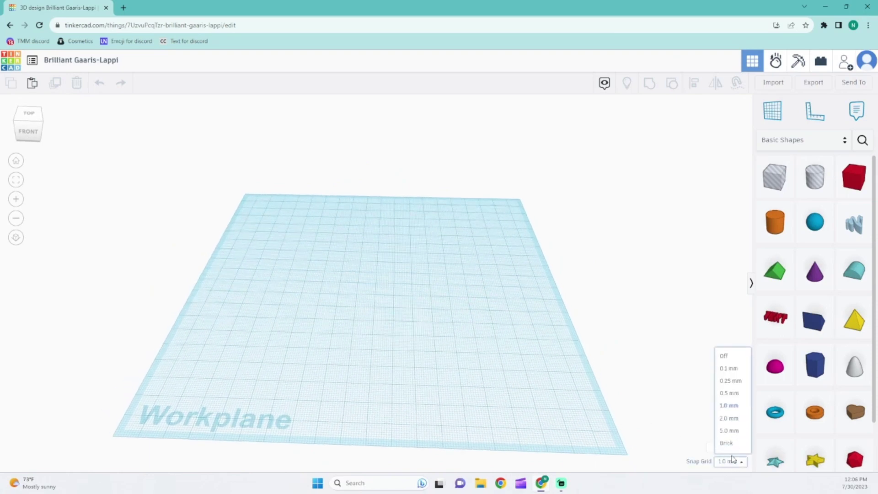
pyautogui.click(724, 356)
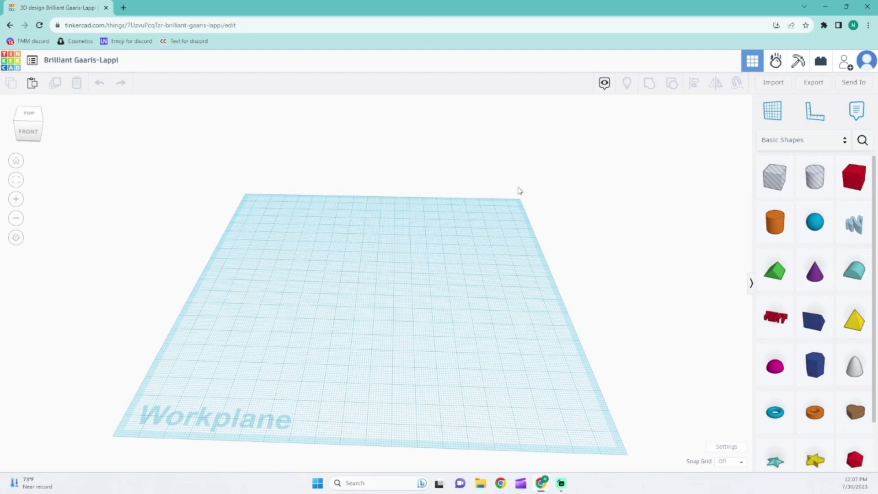
# Rename the design to 'Tutorial for YT'
pyautogui.click(80, 65)
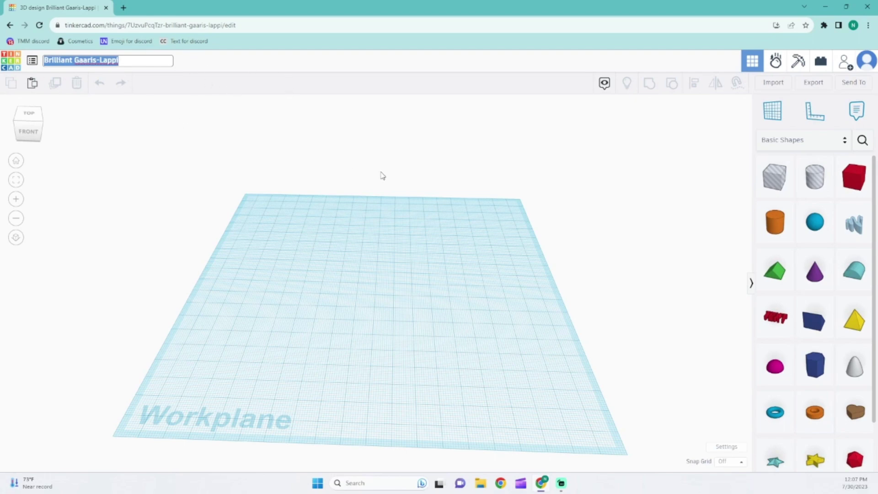
pyautogui.write('T')
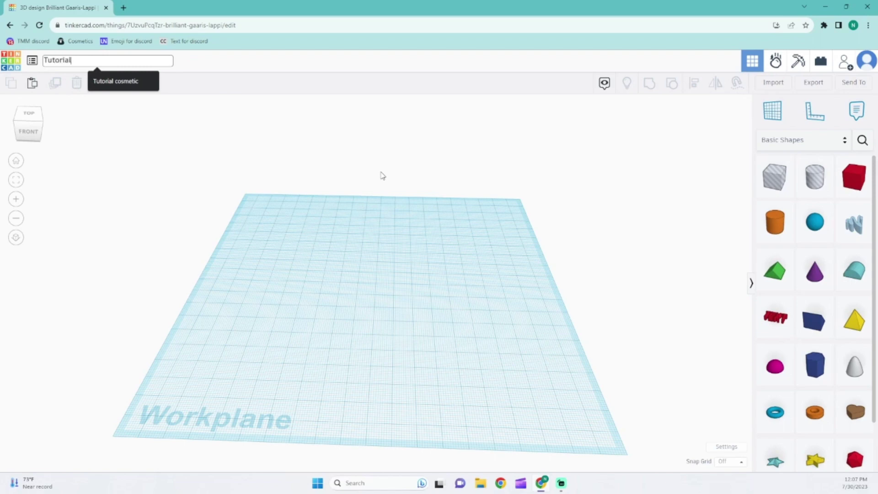
pyautogui.write('utorial for YT')
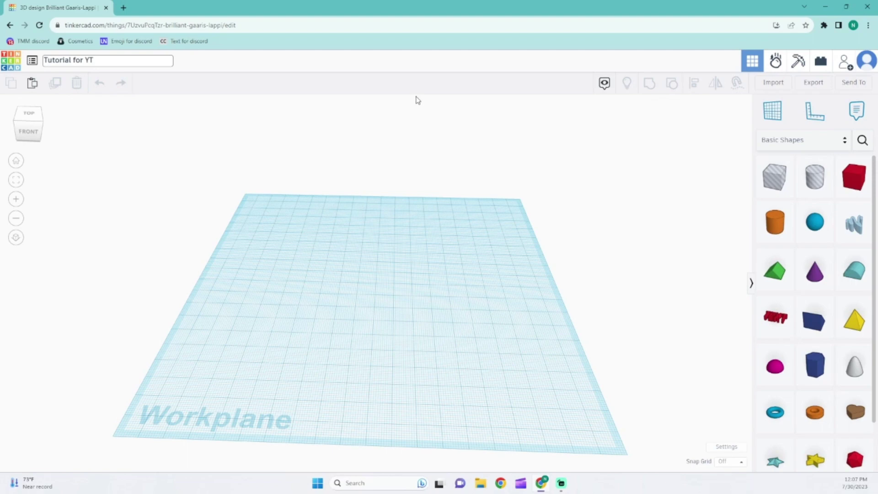
pyautogui.click(218, 146)
pyautogui.moveTo(166, 25); pyautogui.dragTo(222, 26)
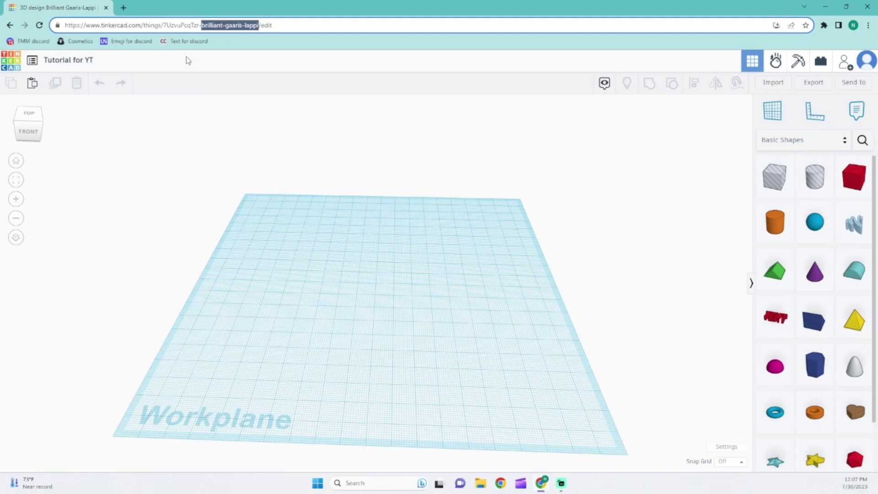
pyautogui.click(109, 105)
# Reopen the Tutorial for YT design in the editor from the dashboard
pyautogui.click(11, 63)
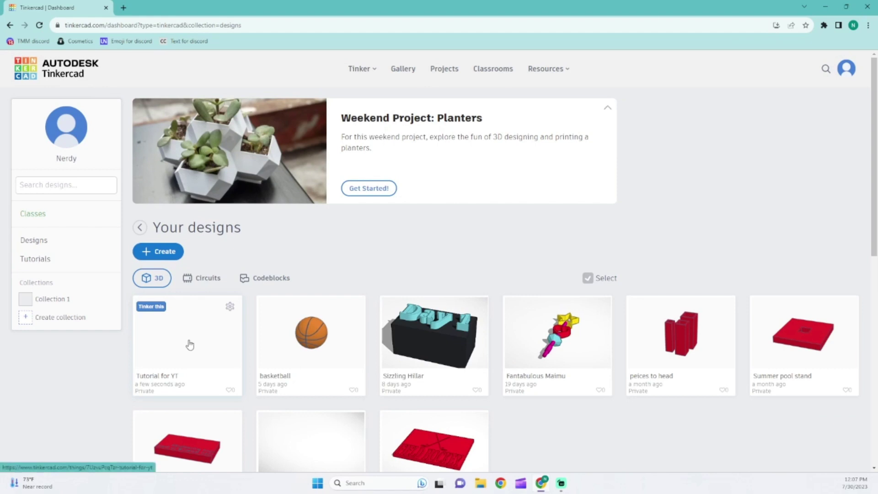
pyautogui.click(188, 343)
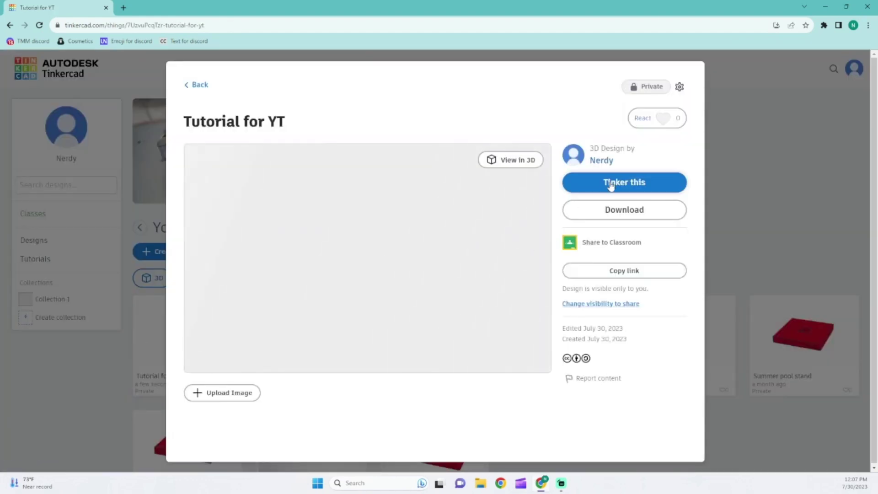
pyautogui.click(613, 184)
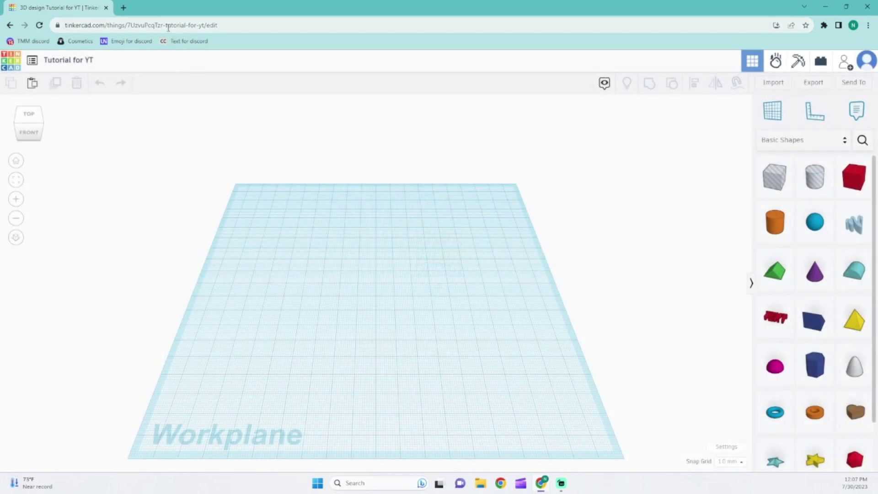
# Load the Fantabulous Maimu wand design and orbit until the wand lies lengthwise
pyautogui.moveTo(168, 28); pyautogui.dragTo(207, 26)
pyautogui.click(191, 25)
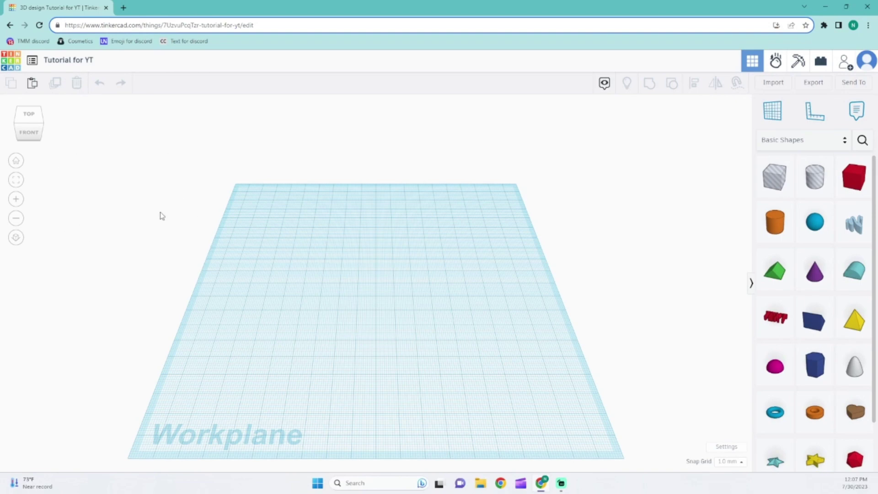
pyautogui.moveTo(405, 343); pyautogui.dragTo(218, 398, button='right')
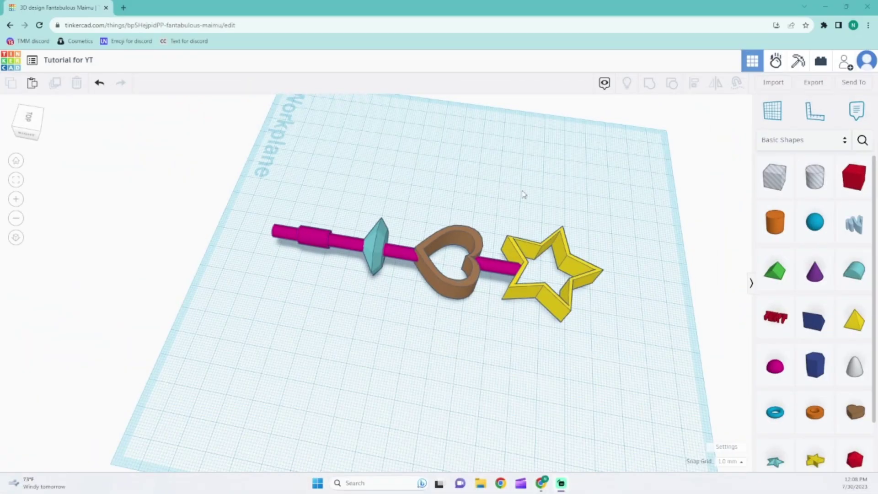
pyautogui.moveTo(563, 230); pyautogui.dragTo(733, 277, button='right')
# Recolour the wand's heart red from the Solid colour palette
pyautogui.click(546, 165)
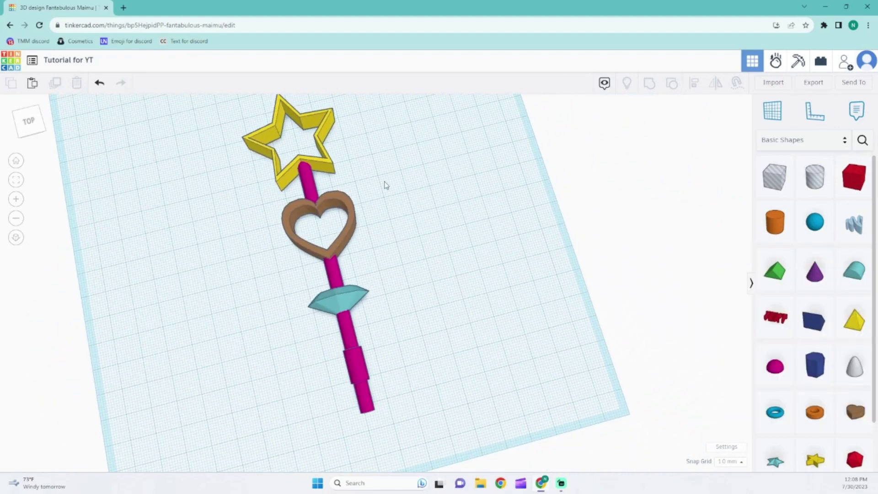
pyautogui.moveTo(384, 184); pyautogui.dragTo(456, 194, button='right')
pyautogui.click(320, 297)
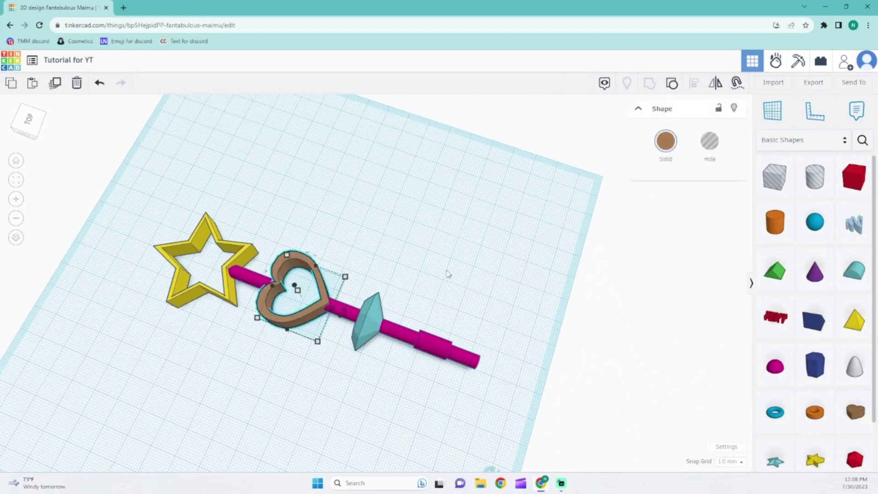
pyautogui.click(666, 150)
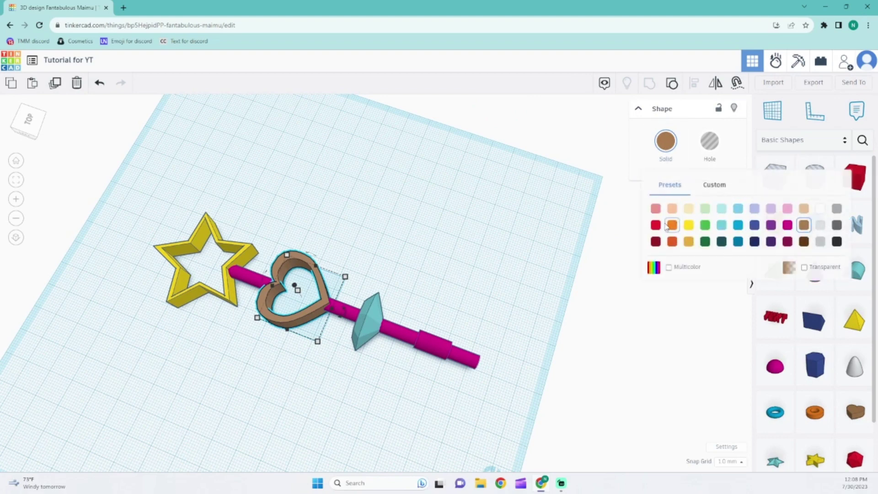
pyautogui.click(785, 225)
pyautogui.click(666, 141)
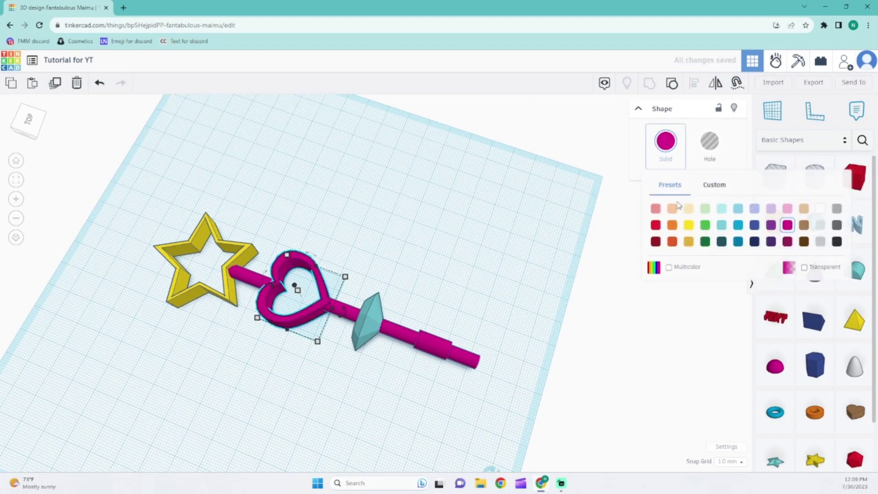
pyautogui.click(656, 224)
pyautogui.click(622, 231)
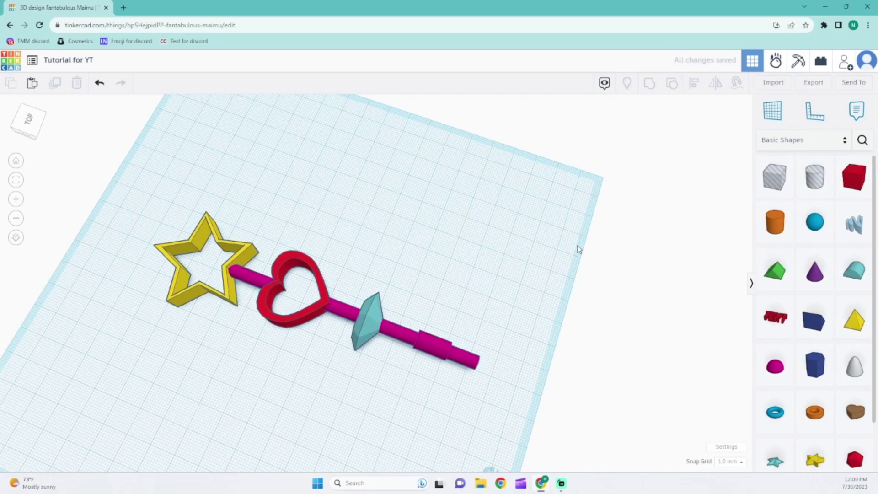
# Select all eight wand parts and move them together to the left
pyautogui.moveTo(578, 249); pyautogui.dragTo(478, 254, button='right')
pyautogui.moveTo(180, 114); pyautogui.dragTo(461, 386)
pyautogui.moveTo(339, 225); pyautogui.dragTo(156, 265)
pyautogui.click(331, 247)
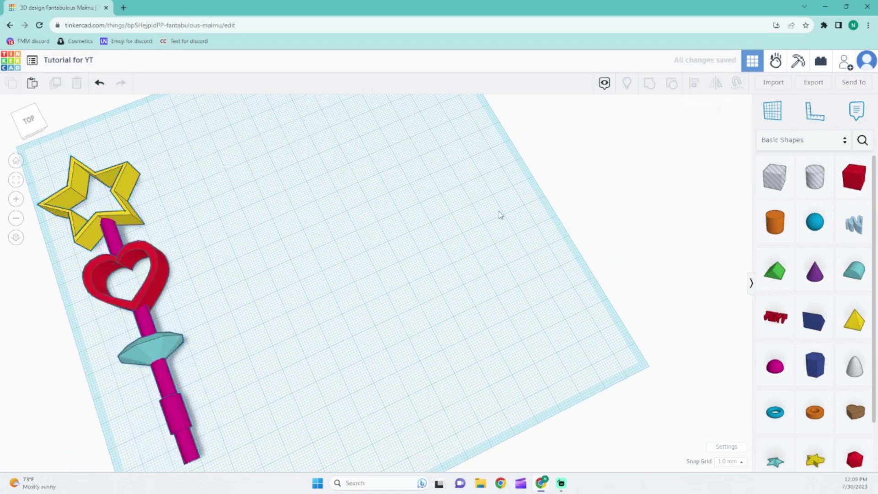
# Add a roughly 51 by 24 mm box beside the wand and colour it blue
pyautogui.moveTo(410, 246); pyautogui.dragTo(118, 209, button='right')
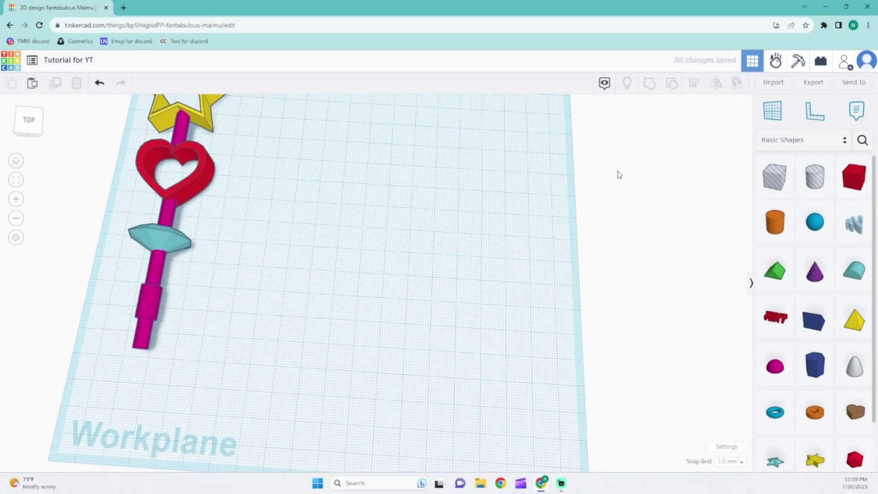
pyautogui.moveTo(853, 177); pyautogui.dragTo(481, 277)
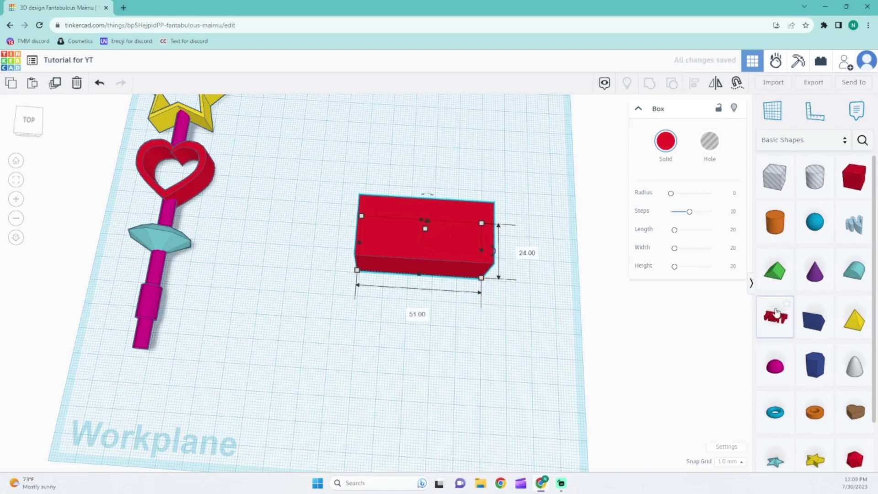
pyautogui.click(666, 141)
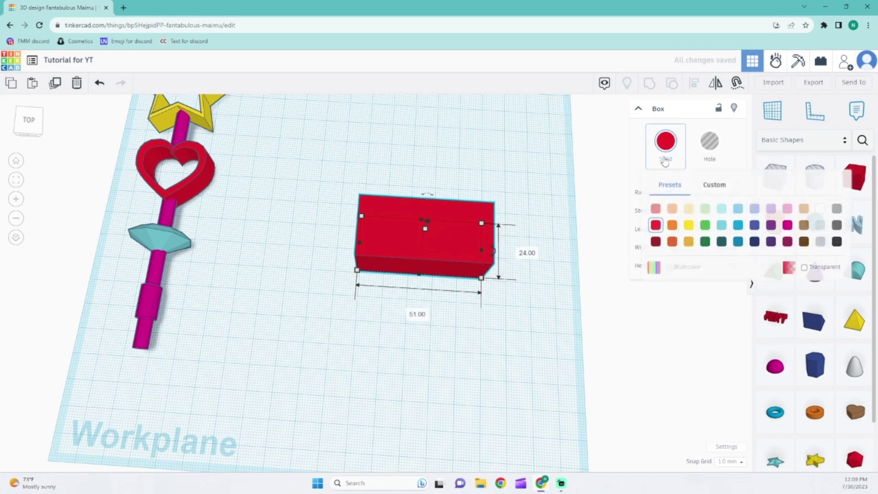
pyautogui.click(737, 225)
pyautogui.click(595, 167)
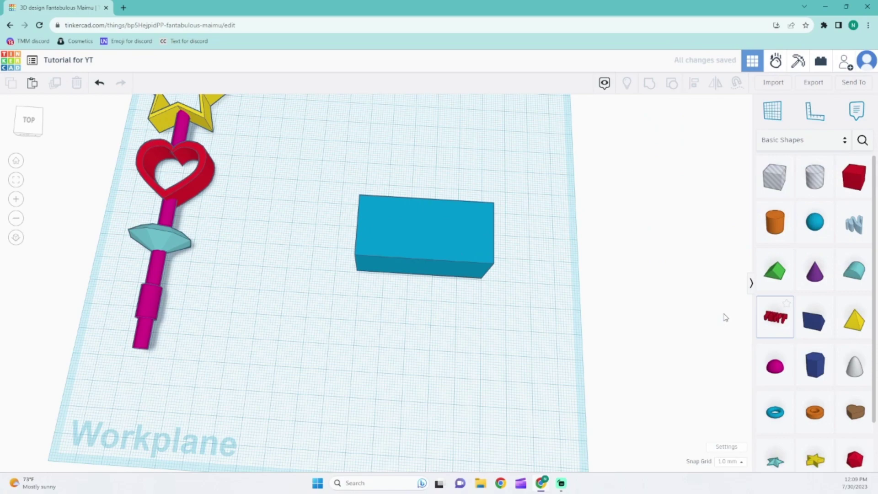
# Drop a red 'TEXT' shape onto the top of the blue box
pyautogui.moveTo(775, 317); pyautogui.dragTo(427, 238)
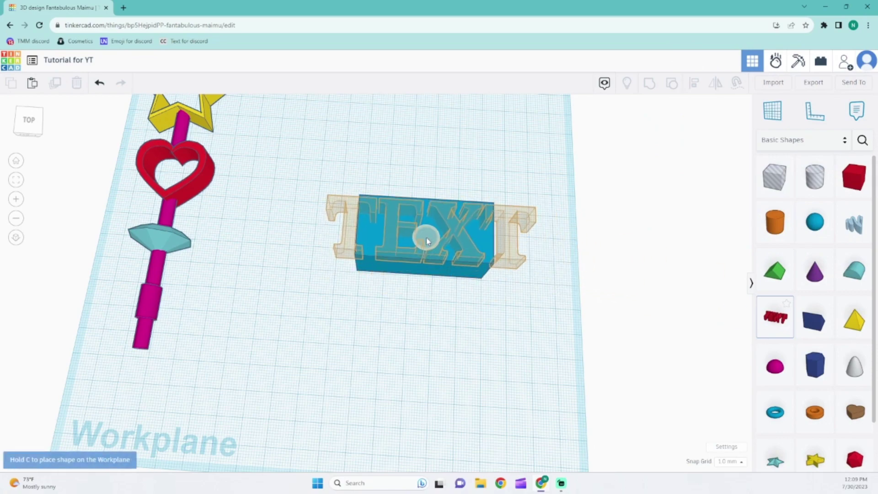
pyautogui.moveTo(426, 238); pyautogui.dragTo(429, 164, button='right')
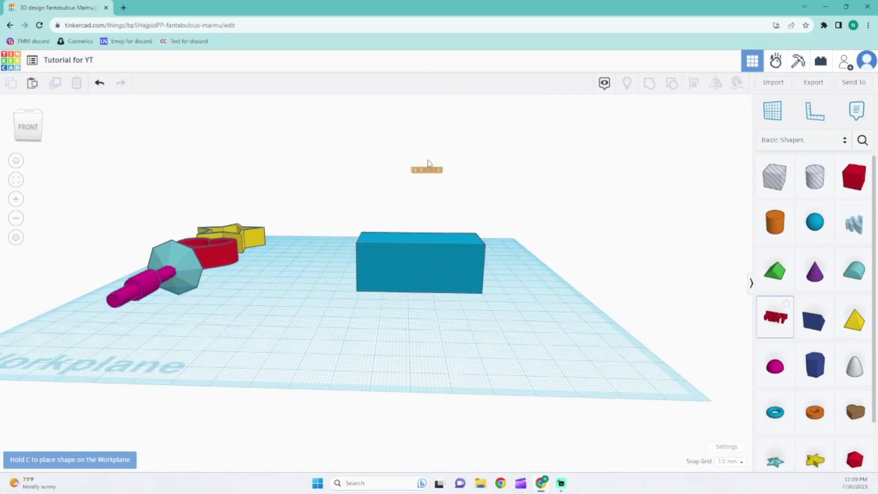
pyautogui.moveTo(423, 261); pyautogui.dragTo(656, 388, button='right')
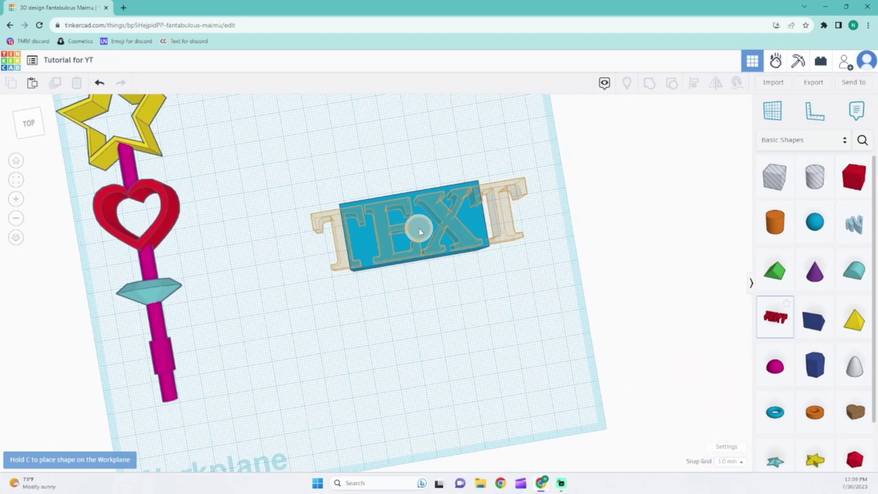
pyautogui.click(420, 230)
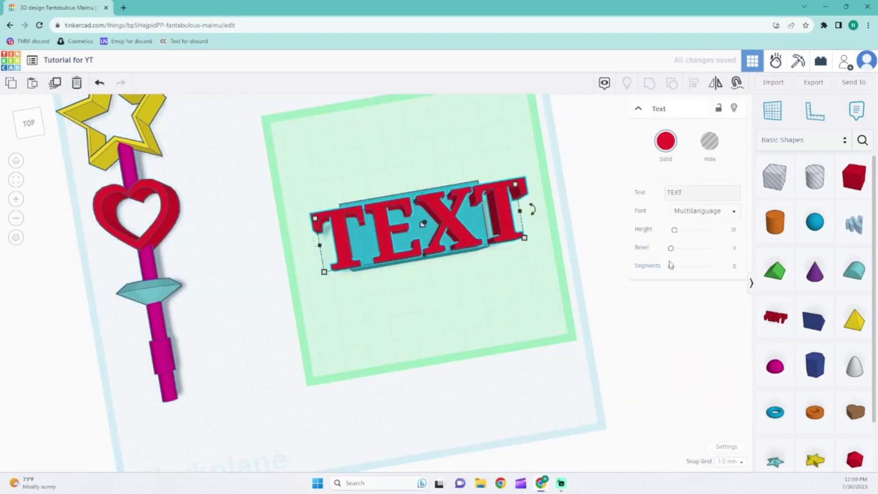
# Change the text to 'Day 1' and nudge it up the workplane with the arrow key
pyautogui.click(720, 193)
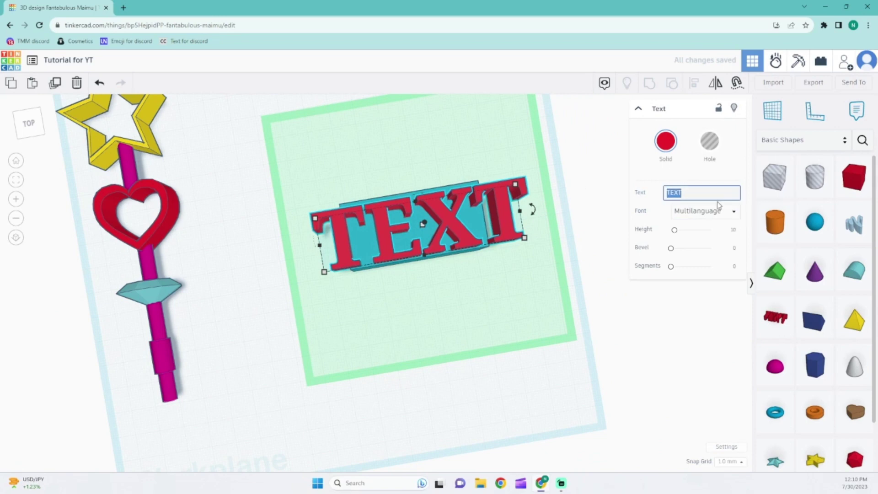
pyautogui.write('Day 1')
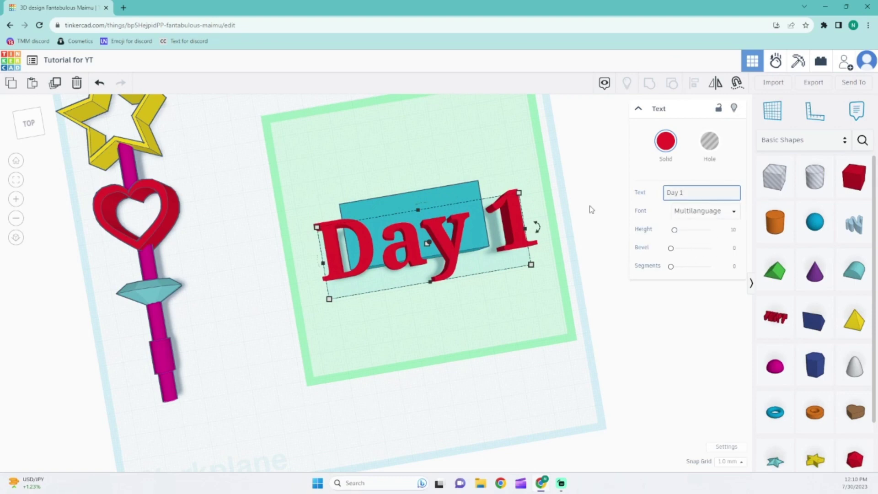
pyautogui.press('Up')
pyautogui.press('Up')
pyautogui.press('Up')
pyautogui.press('Up')
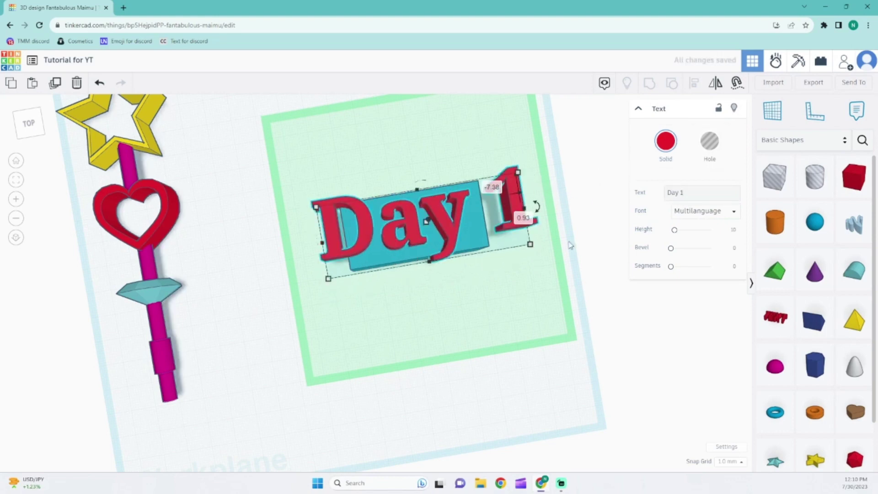
pyautogui.moveTo(629, 346)
pyautogui.mouseDown(button='right')
pyautogui.moveTo(375, 187)
pyautogui.moveTo(411, 151)
pyautogui.moveTo(594, 320)
pyautogui.moveTo(626, 332)
pyautogui.mouseUp(button='right')
# Shrink the Day 1 text narrower and move it onto the blue box
pyautogui.click(627, 332)
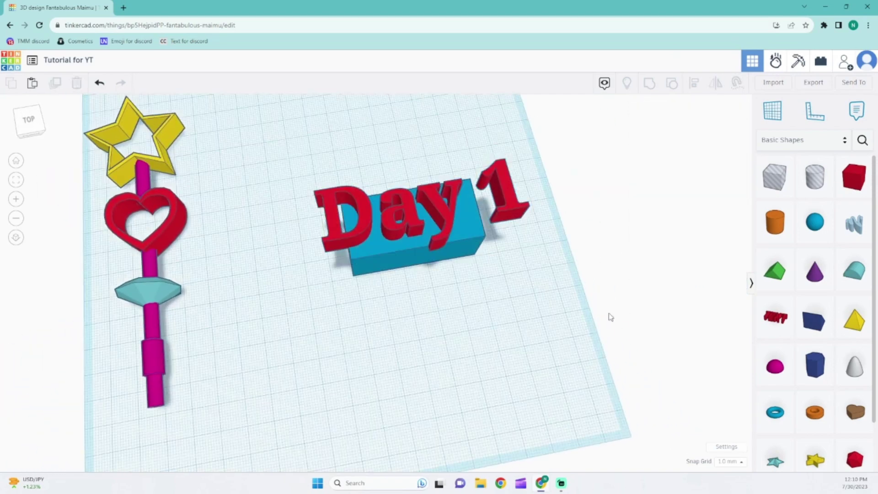
pyautogui.click(437, 215)
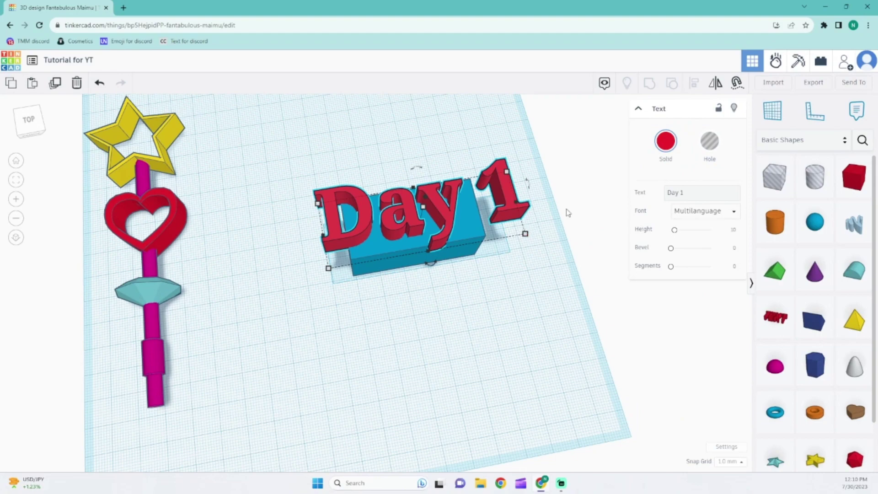
pyautogui.moveTo(567, 213); pyautogui.dragTo(533, 250, button='right')
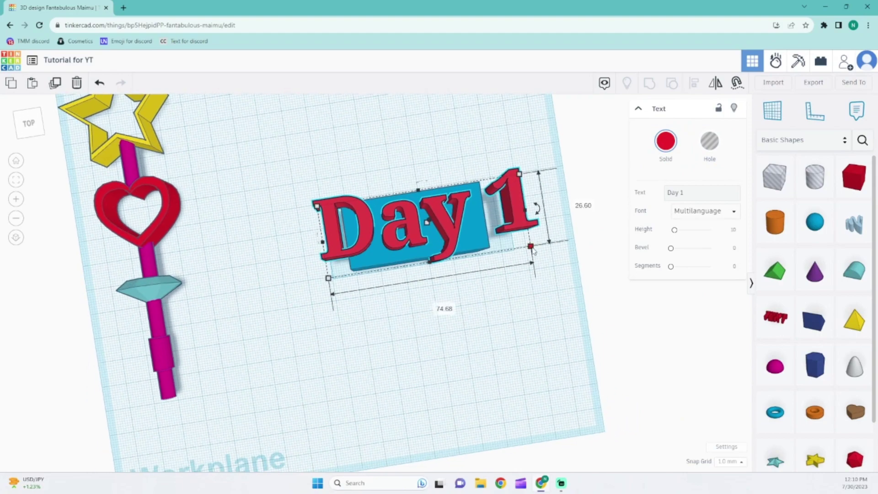
pyautogui.moveTo(532, 248); pyautogui.dragTo(441, 246)
pyautogui.moveTo(397, 224); pyautogui.dragTo(433, 228)
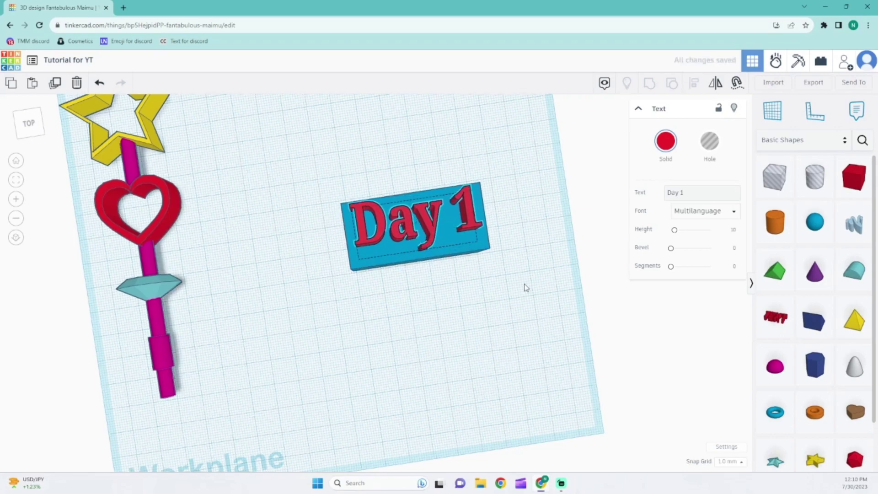
# Lower the Day 1 text partway into the box's top
pyautogui.moveTo(526, 288); pyautogui.dragTo(430, 199, button='right')
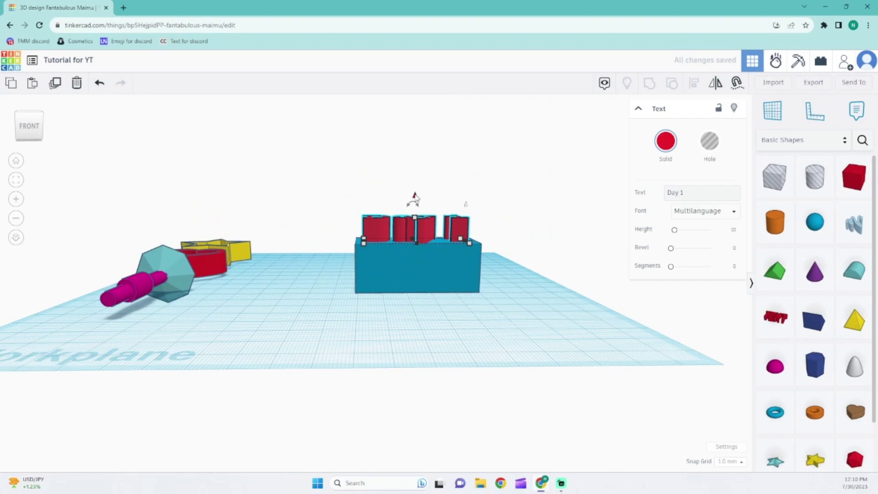
pyautogui.moveTo(415, 197); pyautogui.dragTo(414, 215)
pyautogui.moveTo(414, 215); pyautogui.dragTo(433, 252, button='right')
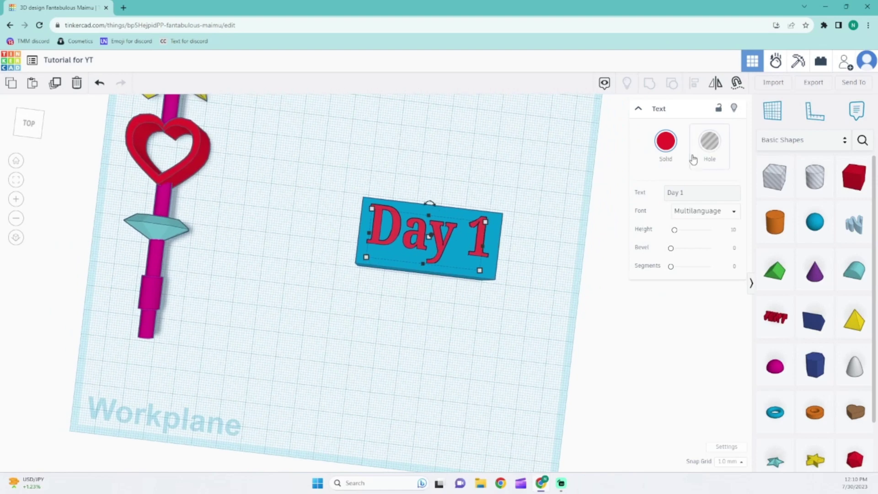
# Turn the Day 1 text into a hole and group it with the blue box to engrave it
pyautogui.click(709, 141)
pyautogui.moveTo(321, 142); pyautogui.dragTo(567, 336)
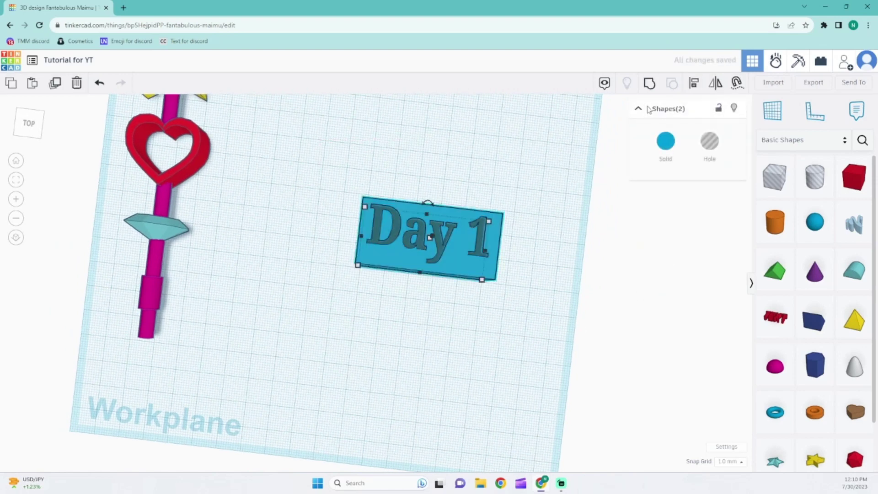
pyautogui.click(653, 84)
pyautogui.click(612, 255)
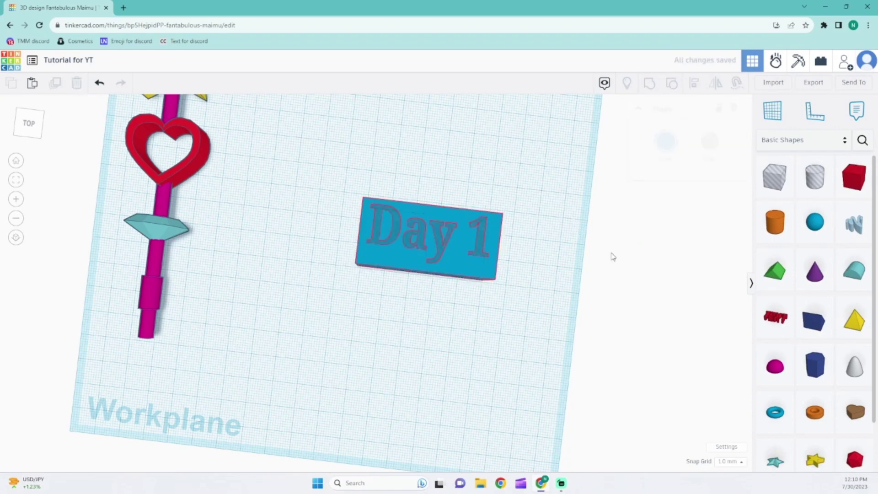
pyautogui.moveTo(578, 260); pyautogui.dragTo(369, 204, button='right')
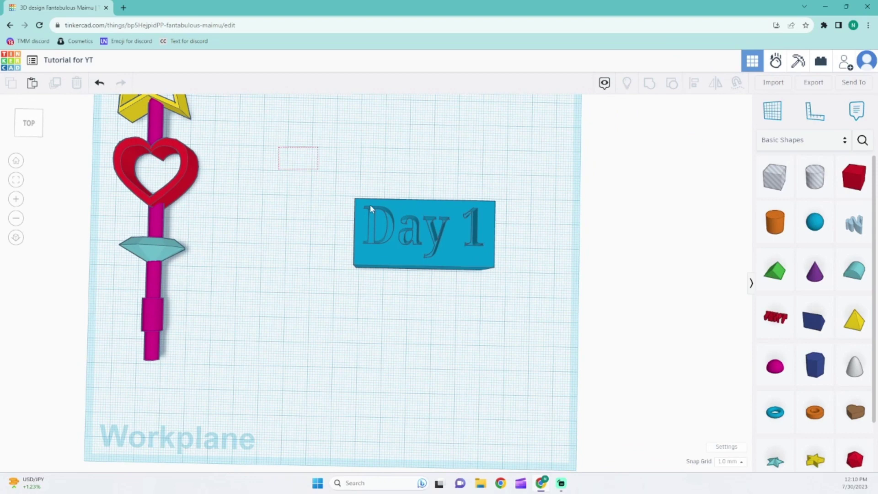
pyautogui.click(478, 242)
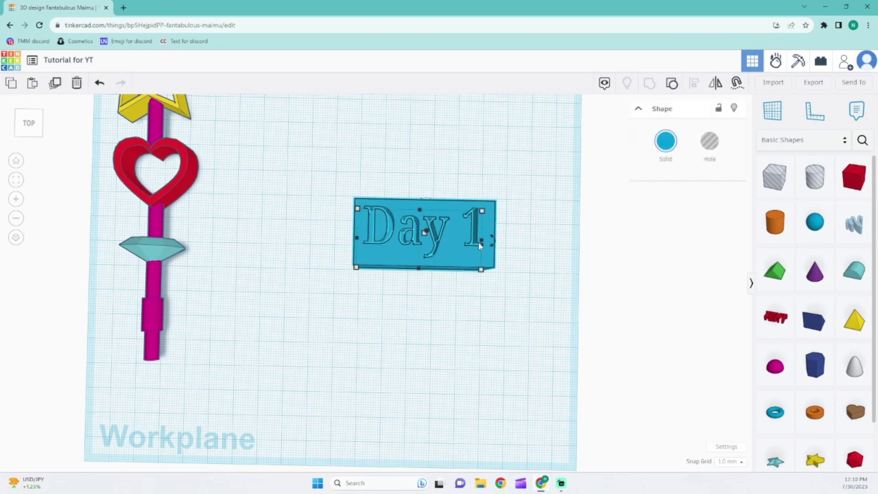
# Check the Day 1 text's colour options, then regroup the text and blue box into one shape
pyautogui.click(623, 304)
pyautogui.click(443, 226)
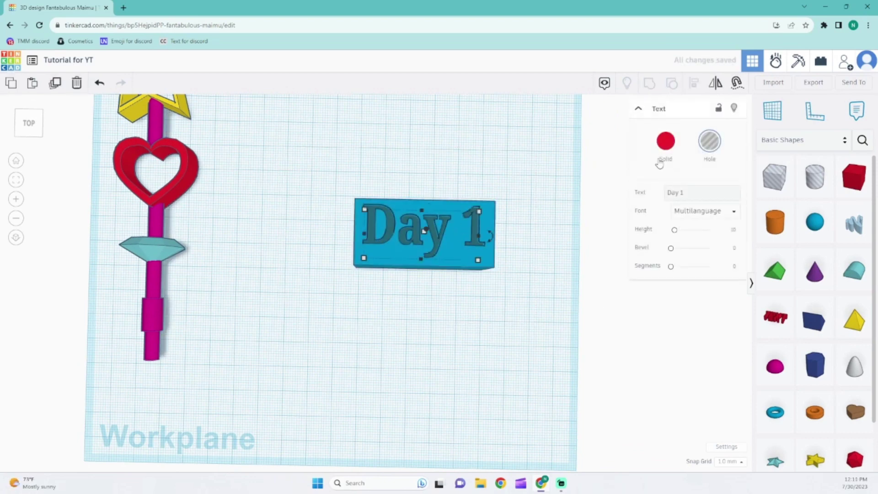
pyautogui.click(659, 164)
pyautogui.click(596, 329)
pyautogui.moveTo(346, 184); pyautogui.dragTo(503, 277)
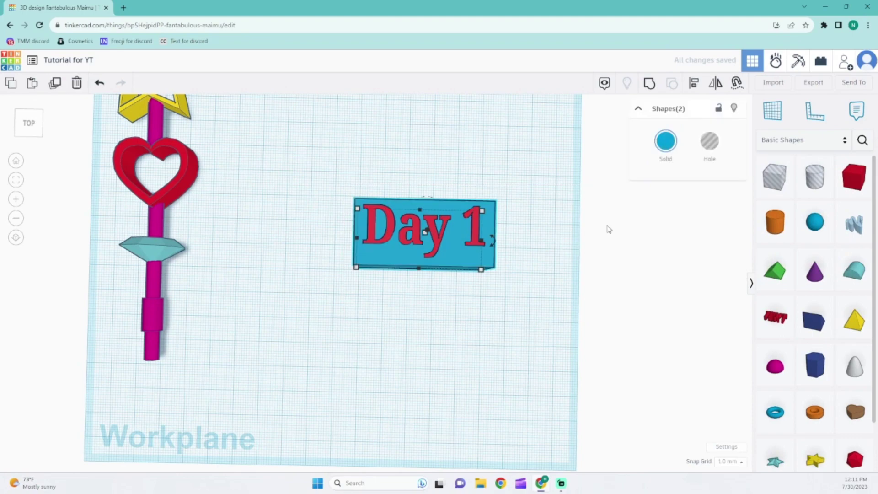
pyautogui.click(648, 83)
pyautogui.click(536, 339)
pyautogui.moveTo(531, 332); pyautogui.dragTo(554, 328, button='right')
# Ungroup the Day 1 shape back into separate red text and blue box
pyautogui.click(499, 228)
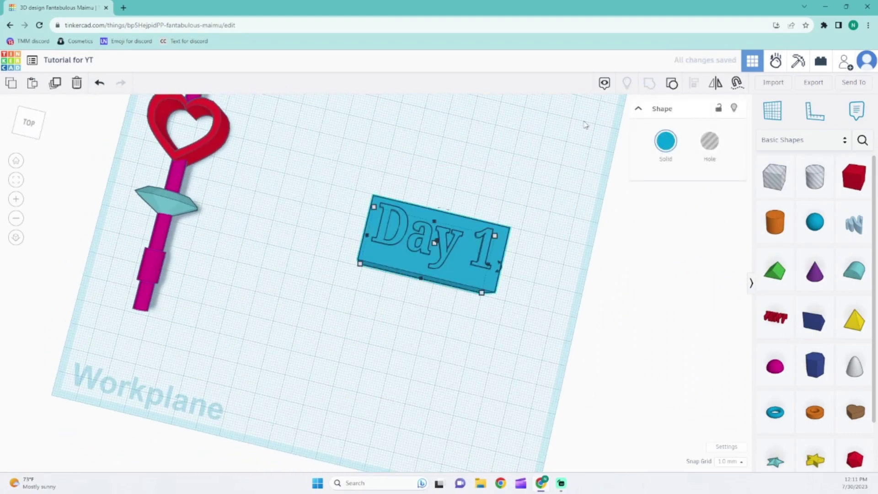
pyautogui.click(672, 83)
pyautogui.click(543, 198)
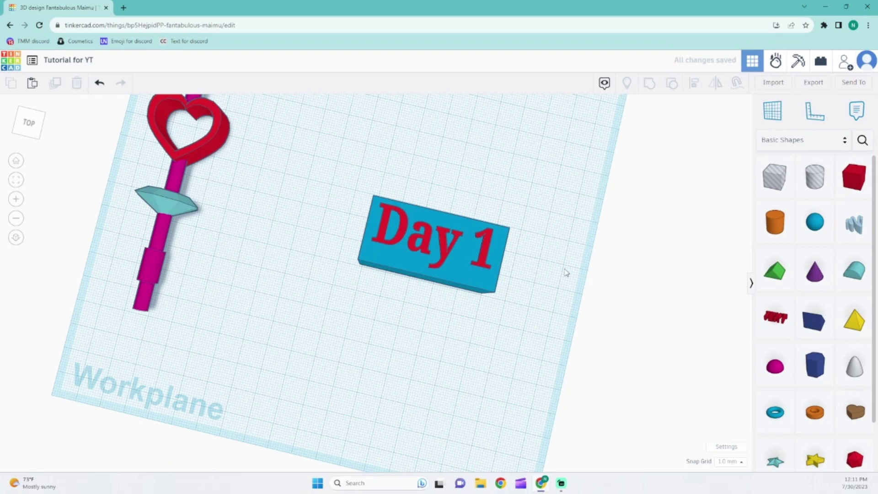
pyautogui.click(451, 242)
pyautogui.click(525, 224)
# Marquee-select the Day 1 text and blue box together
pyautogui.moveTo(291, 213); pyautogui.dragTo(269, 198, button='right')
pyautogui.moveTo(359, 194); pyautogui.dragTo(510, 273)
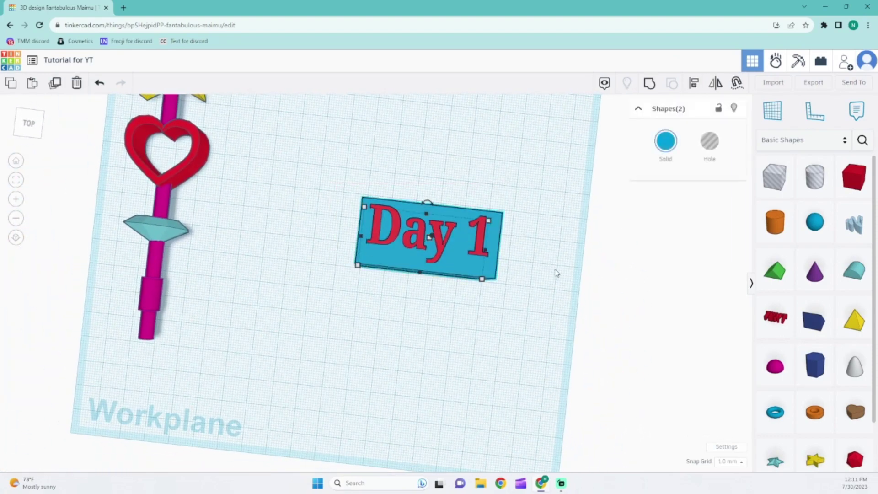
pyautogui.click(511, 283)
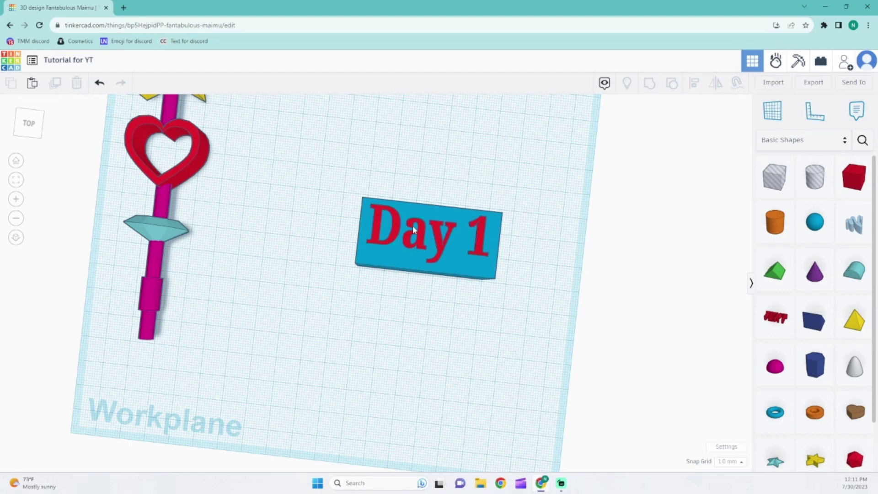
pyautogui.moveTo(347, 178); pyautogui.dragTo(520, 300)
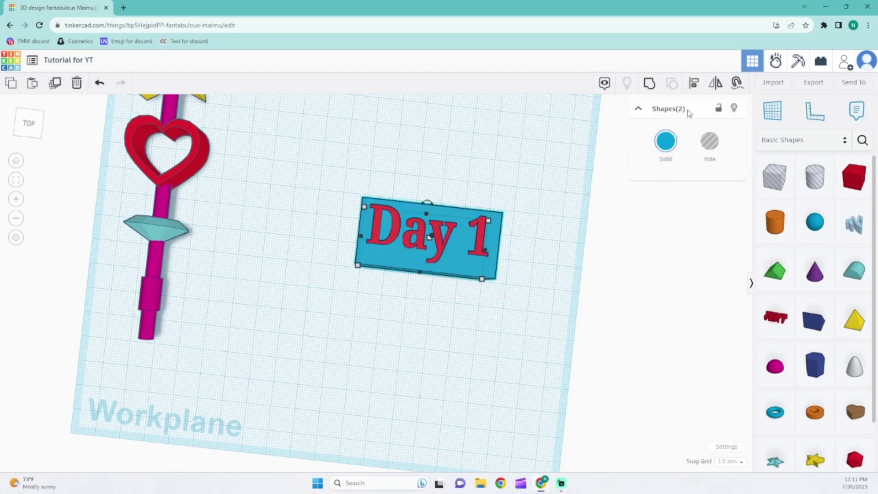
# Select the Day 1 text and blue box and delete them, leaving only the wand
pyautogui.click(471, 290)
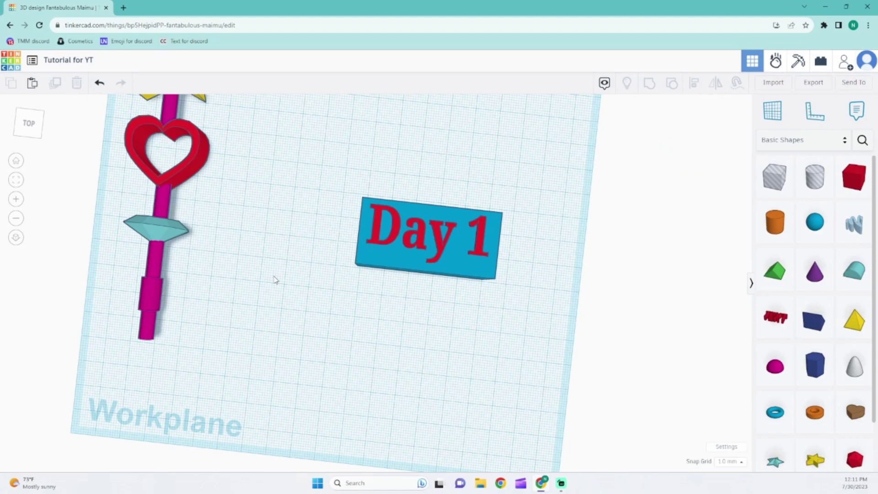
pyautogui.moveTo(275, 278); pyautogui.dragTo(73, 159, button='right')
pyautogui.moveTo(66, 157); pyautogui.dragTo(228, 394)
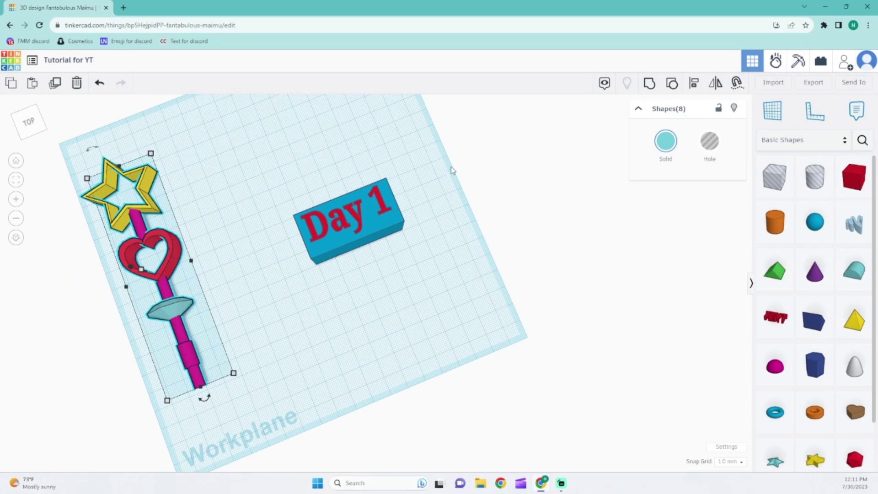
pyautogui.click(323, 290)
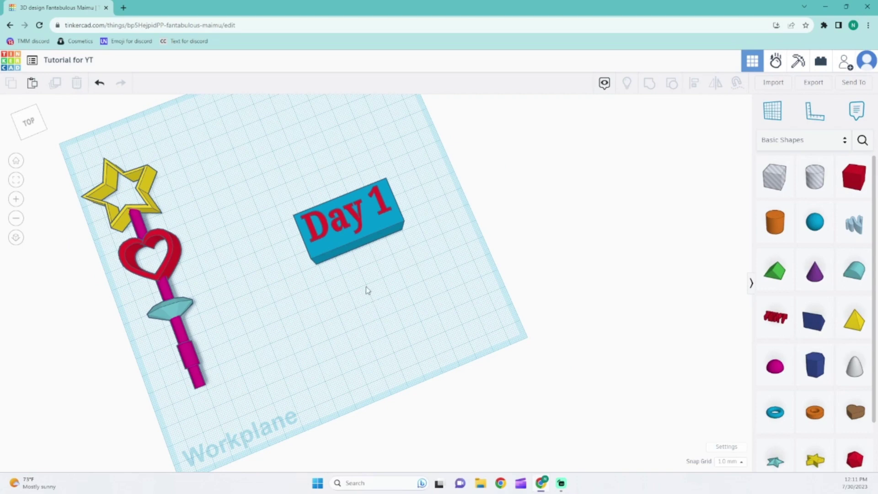
pyautogui.moveTo(226, 148); pyautogui.dragTo(408, 271)
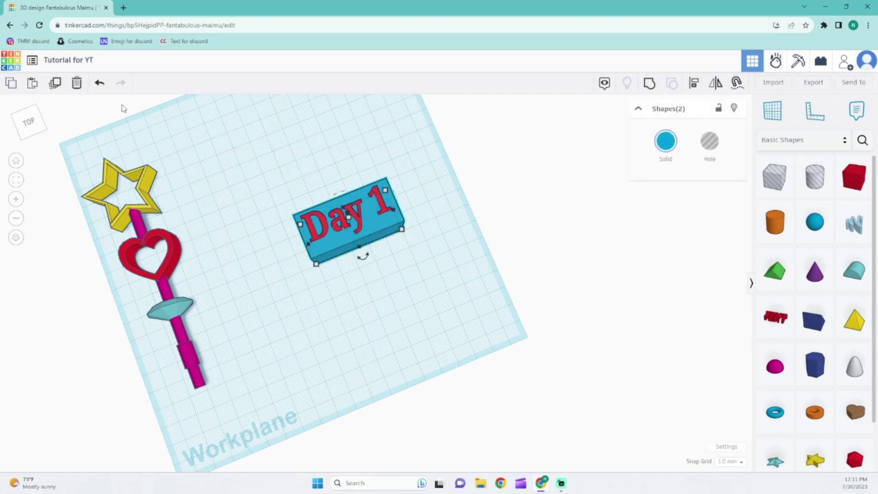
pyautogui.click(76, 83)
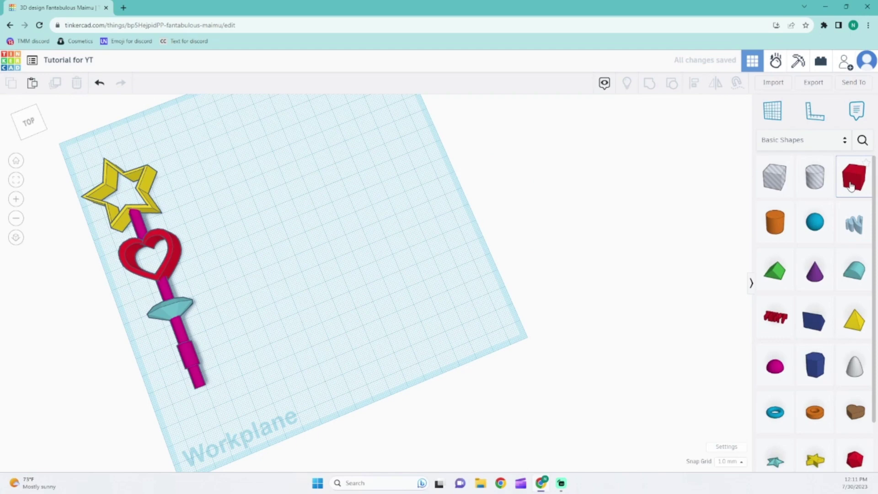
# Browse the Design Starters shapes category, narrowing it to Geometric shapes
pyautogui.click(795, 139)
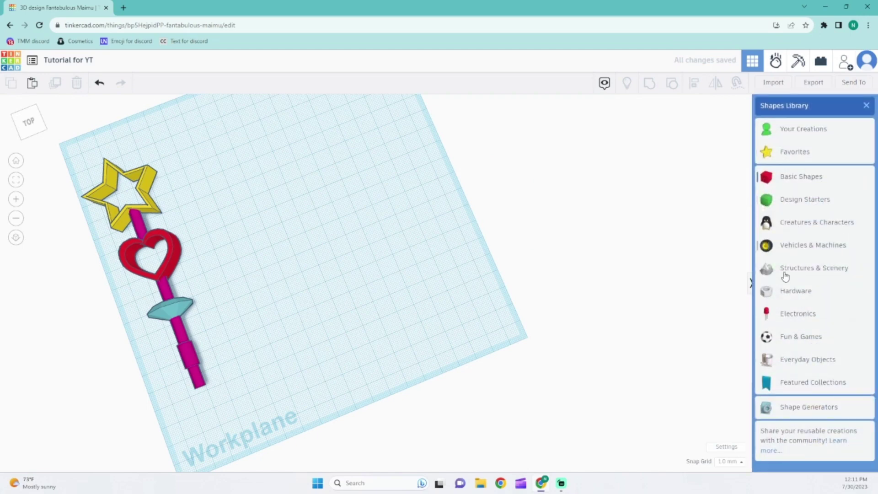
pyautogui.click(866, 105)
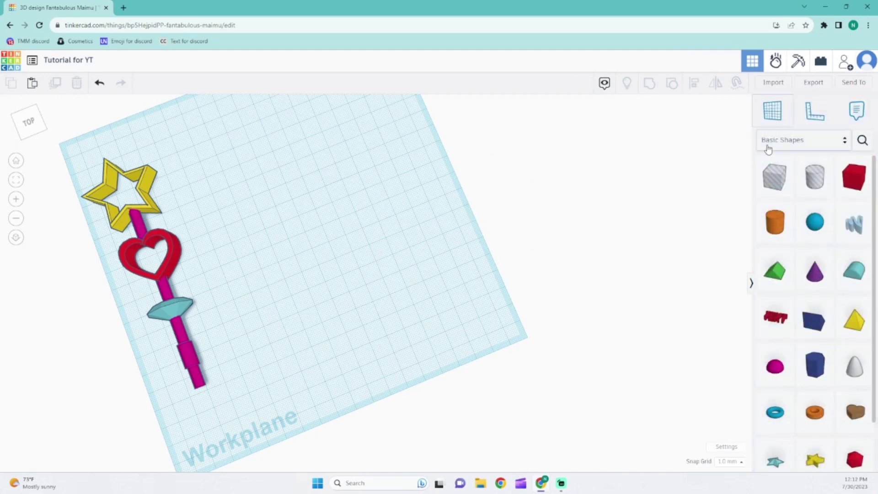
pyautogui.click(845, 138)
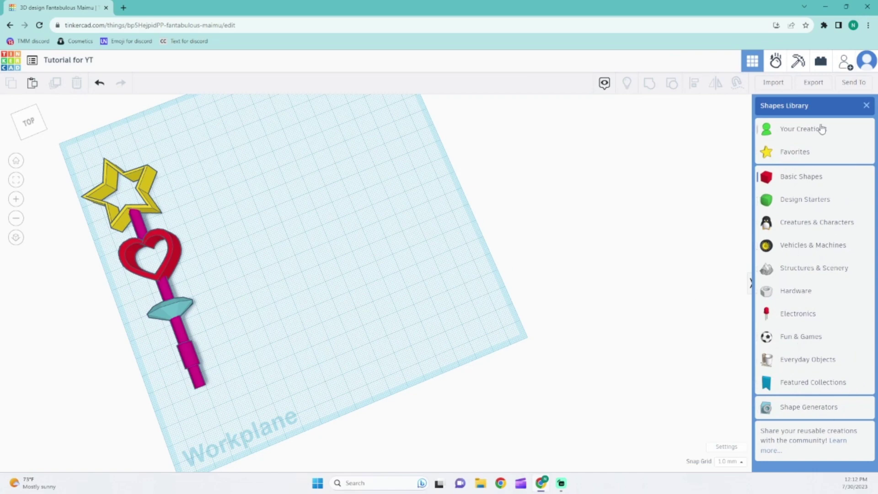
pyautogui.click(805, 199)
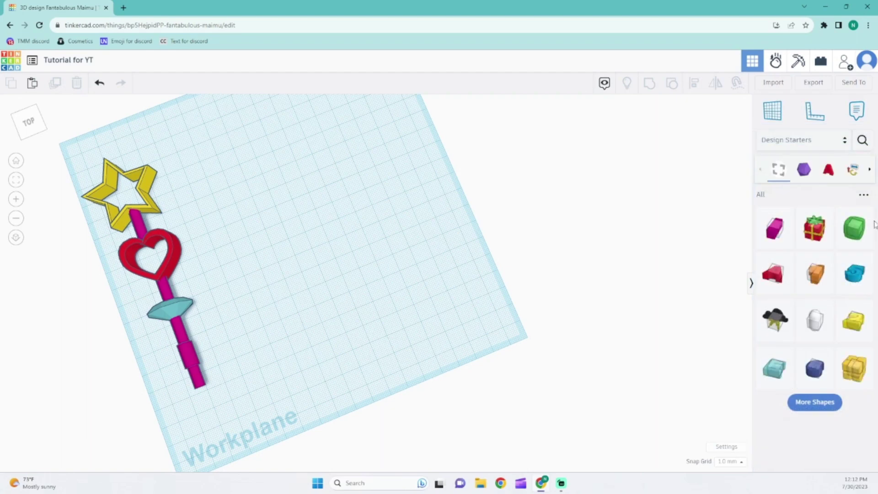
pyautogui.click(804, 170)
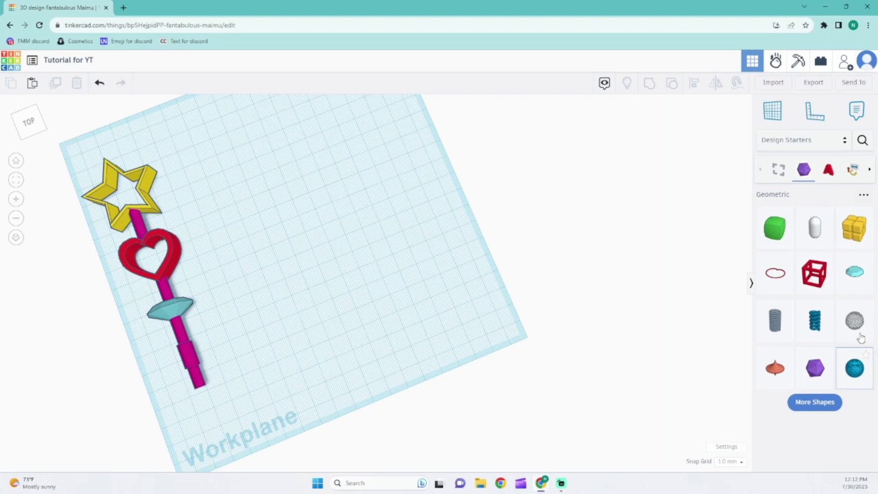
# Browse Creatures & Characters, Vehicles & Machines and Structures & Scenery, then reopen the category list
pyautogui.click(794, 140)
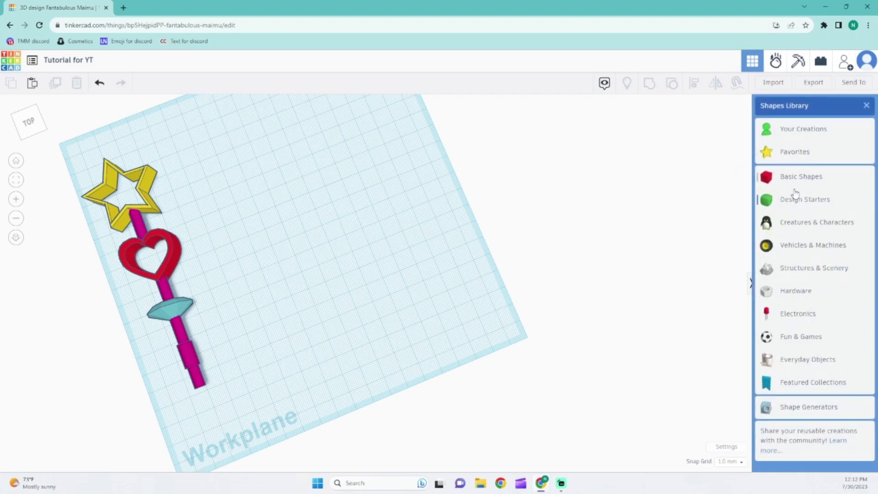
pyautogui.click(801, 224)
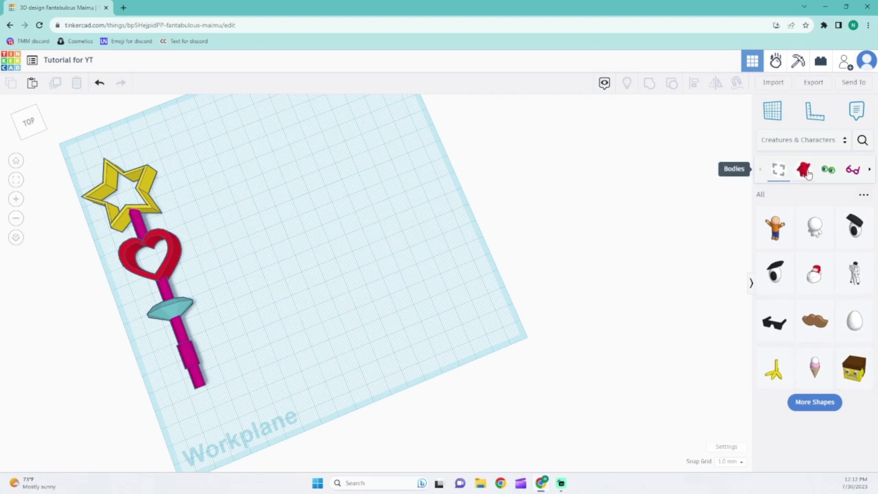
pyautogui.click(807, 140)
pyautogui.click(804, 248)
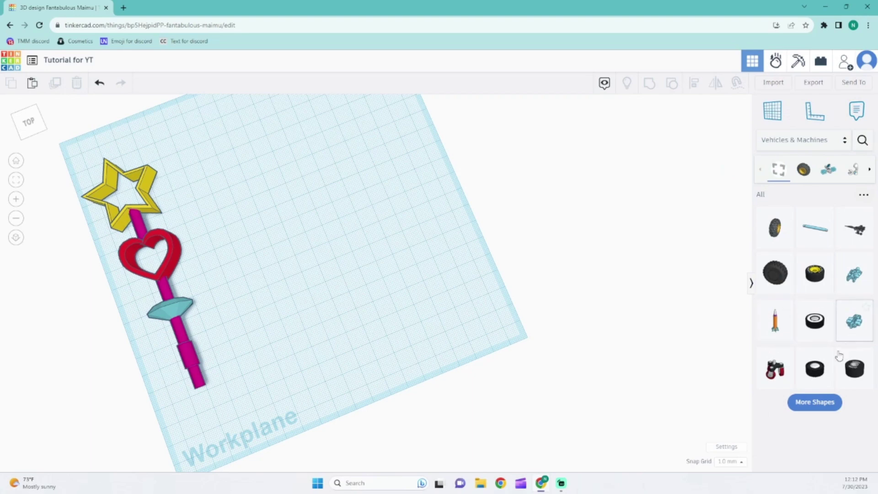
pyautogui.click(807, 140)
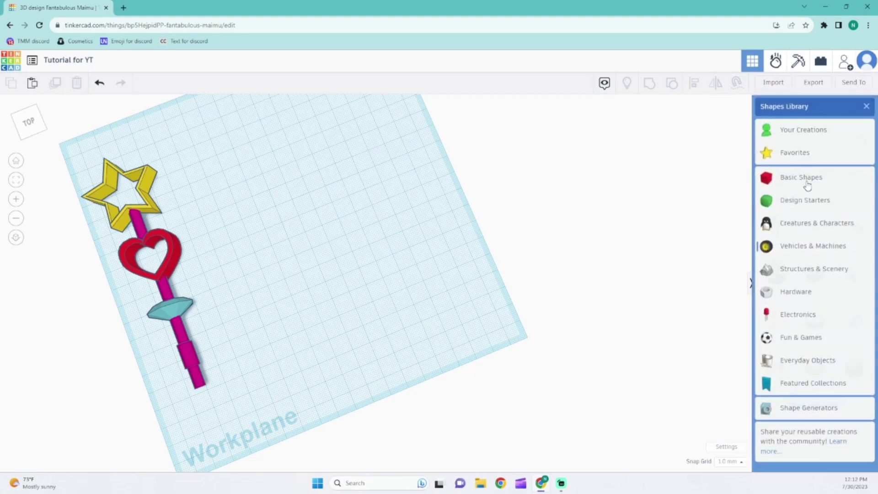
pyautogui.click(801, 273)
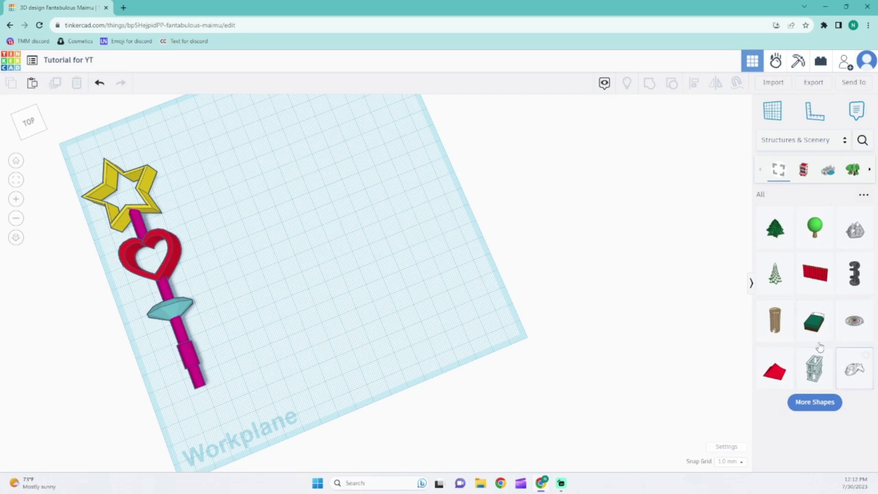
pyautogui.click(798, 139)
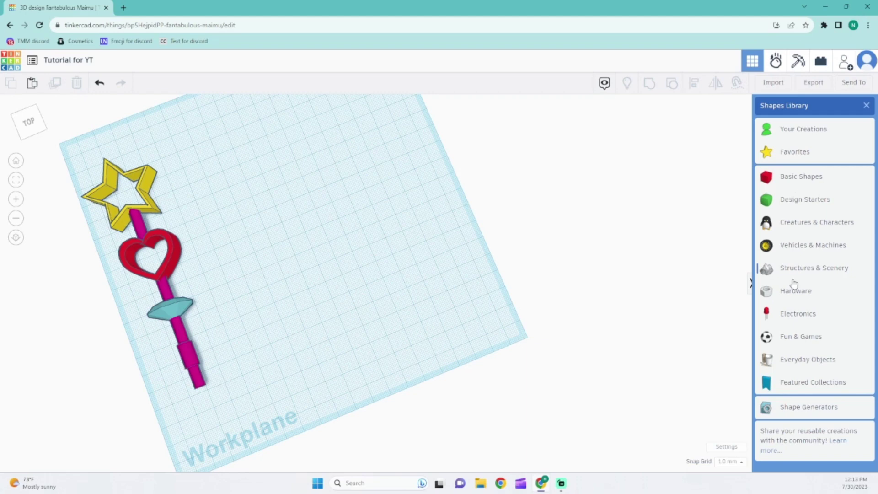
# Select all eight wand parts, rotate the wand upright, and move it up and right
pyautogui.click(868, 106)
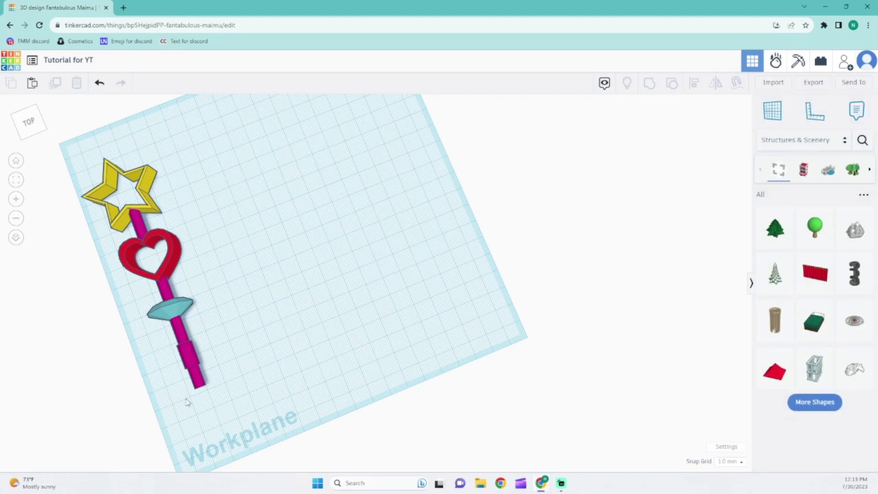
pyautogui.moveTo(243, 411); pyautogui.dragTo(76, 131)
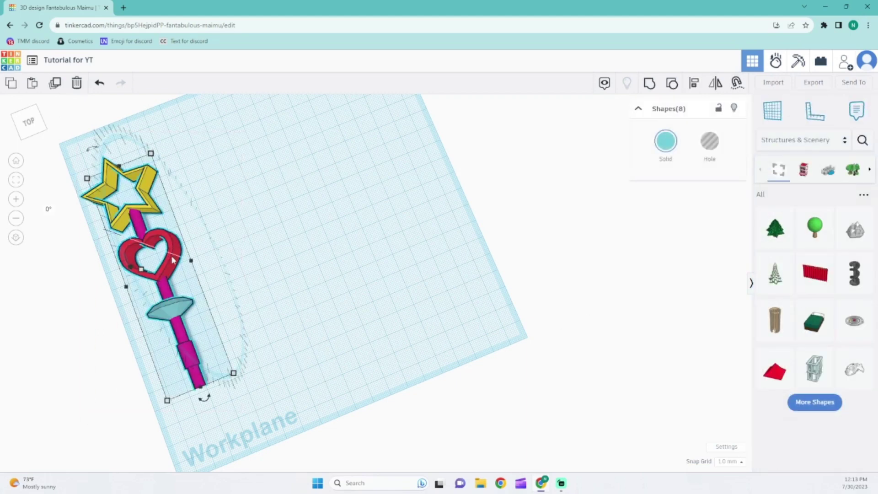
pyautogui.moveTo(204, 397); pyautogui.dragTo(280, 214)
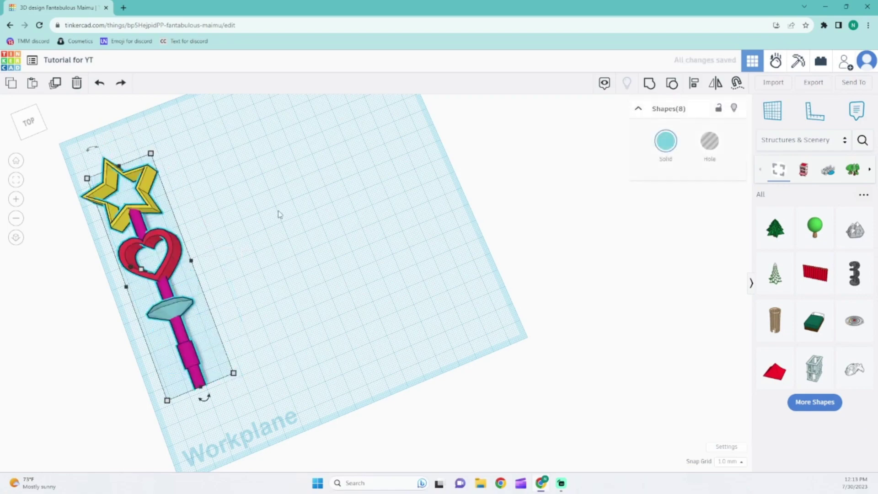
pyautogui.moveTo(170, 241); pyautogui.dragTo(290, 200)
pyautogui.click(515, 162)
# Nudge the whole wand slightly up, then down and left, toward the workplane centre
pyautogui.moveTo(484, 196); pyautogui.dragTo(658, 400, button='right')
pyautogui.moveTo(121, 216); pyautogui.dragTo(414, 391)
pyautogui.moveTo(330, 325); pyautogui.dragTo(327, 311)
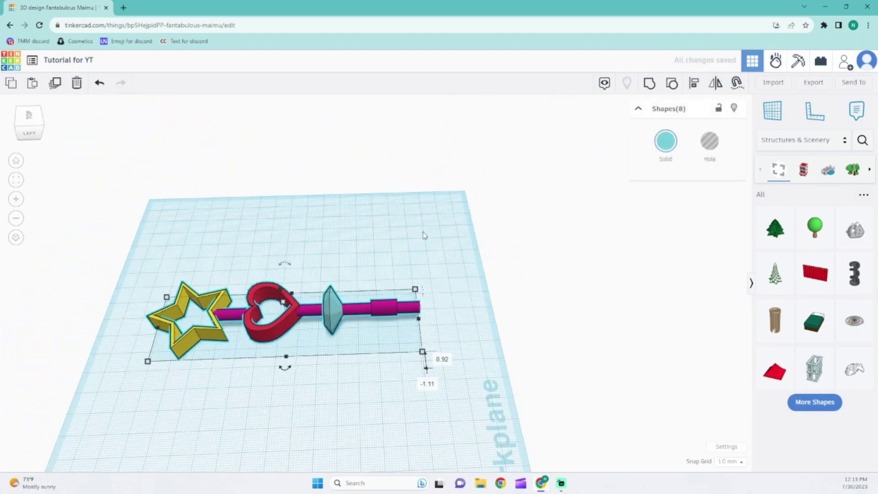
pyautogui.click(477, 246)
pyautogui.moveTo(477, 246); pyautogui.dragTo(282, 294, button='right')
pyautogui.moveTo(213, 113); pyautogui.dragTo(407, 337)
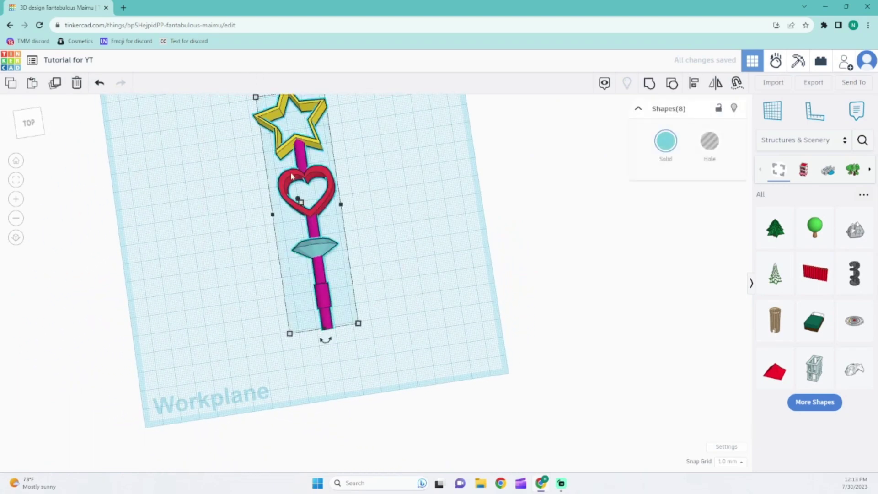
pyautogui.moveTo(313, 176); pyautogui.dragTo(301, 183)
pyautogui.click(305, 195)
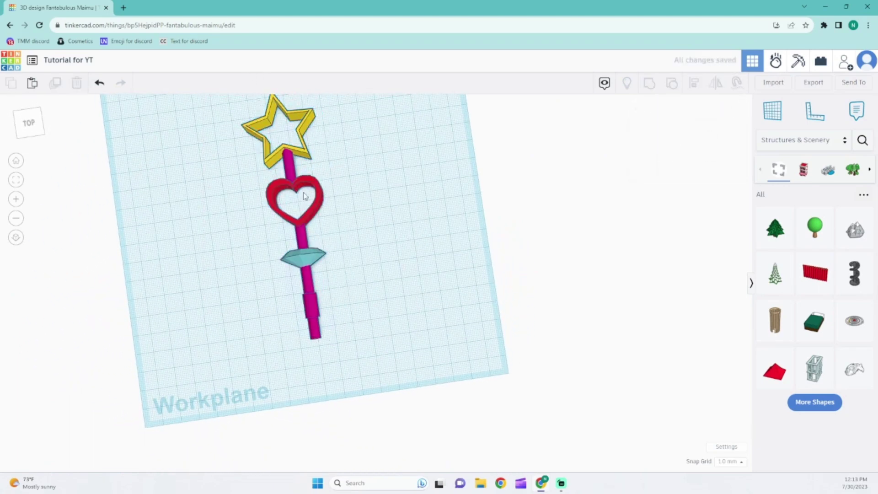
# Inspect the wand from angled side and top views, then reselect all its parts
pyautogui.moveTo(205, 100); pyautogui.dragTo(418, 335)
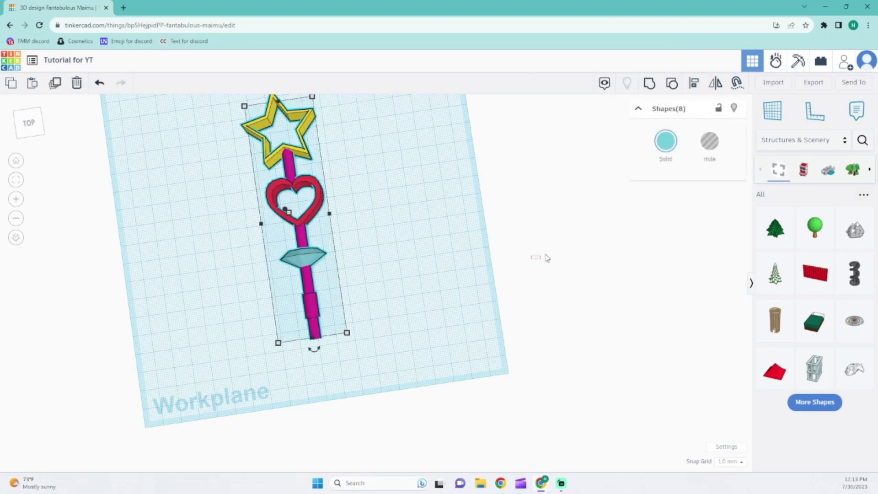
pyautogui.click(542, 254)
pyautogui.moveTo(563, 242); pyautogui.dragTo(349, 220, button='right')
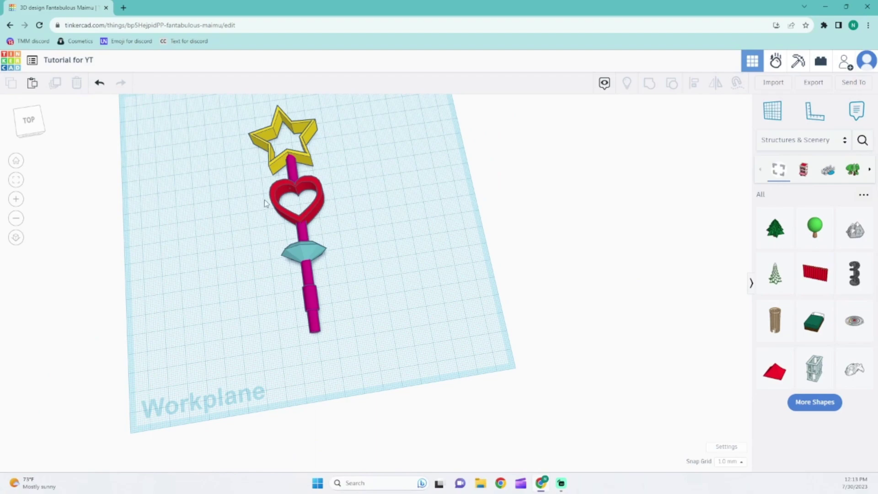
pyautogui.moveTo(295, 260); pyautogui.dragTo(296, 159, button='right')
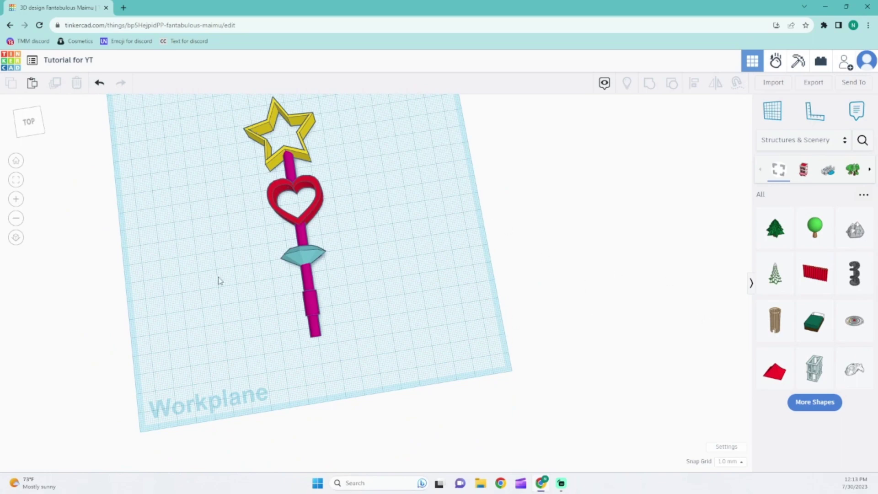
pyautogui.click(304, 253)
pyautogui.moveTo(144, 100); pyautogui.dragTo(456, 402)
pyautogui.click(524, 314)
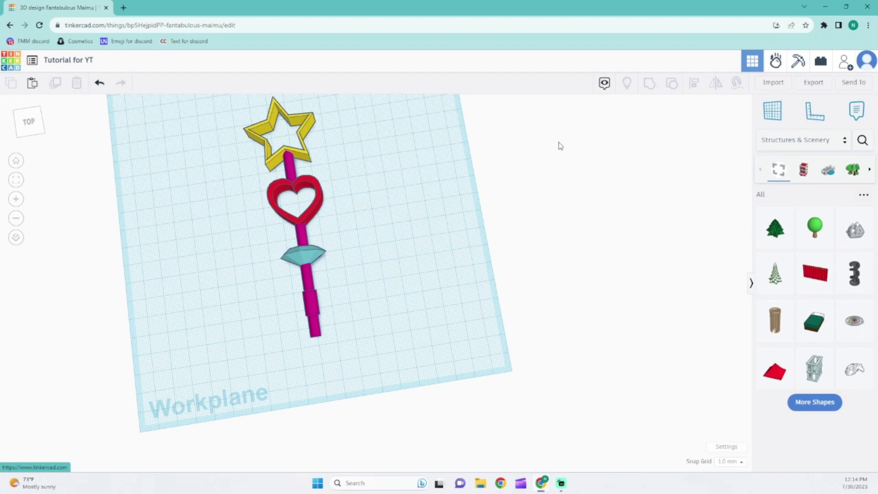
# Deselect the wand and bring up the Download dialog for exporting the whole design
pyautogui.moveTo(198, 99); pyautogui.dragTo(382, 380)
pyautogui.click(417, 251)
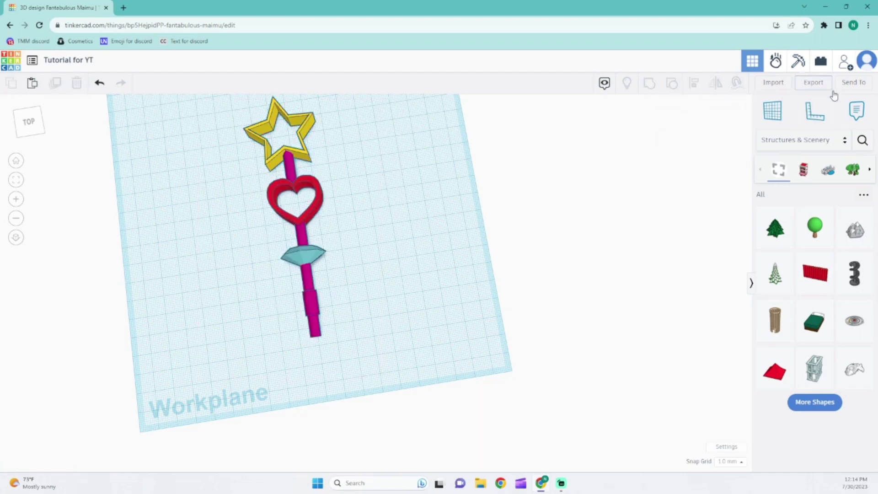
pyautogui.click(814, 83)
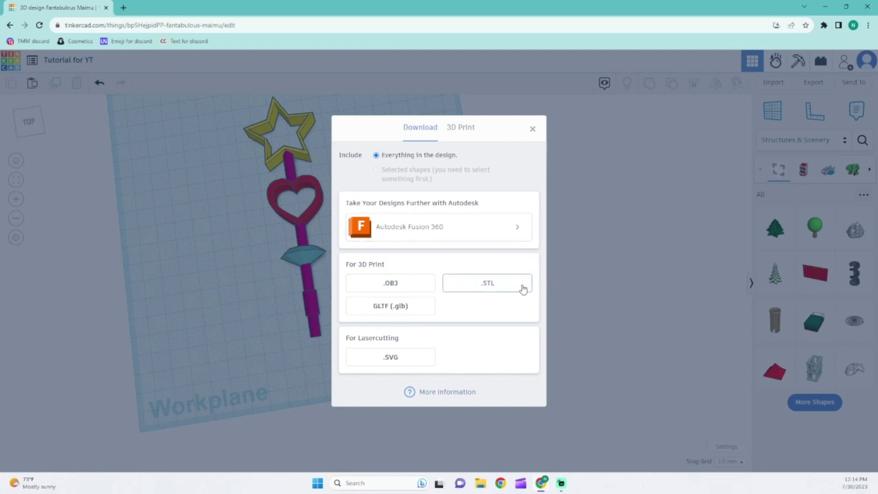
# Download the wand as Tutorial for YT.stl, undoing an accidental move of the pink stick
pyautogui.click(488, 284)
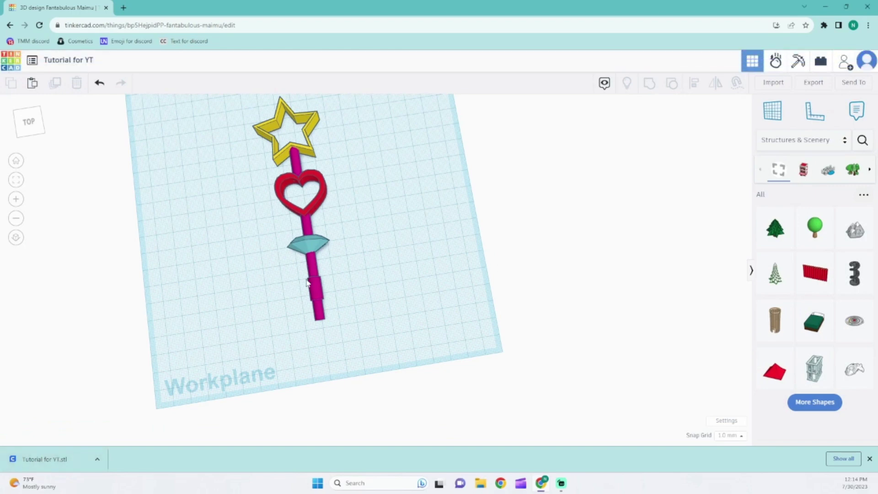
pyautogui.moveTo(320, 158); pyautogui.dragTo(295, 160)
pyautogui.hotkey('ctrl', 'z')
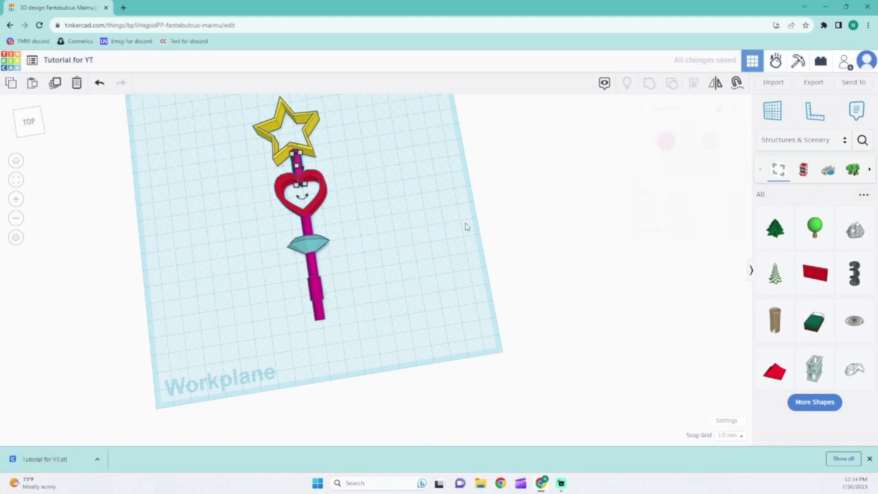
pyautogui.click(489, 205)
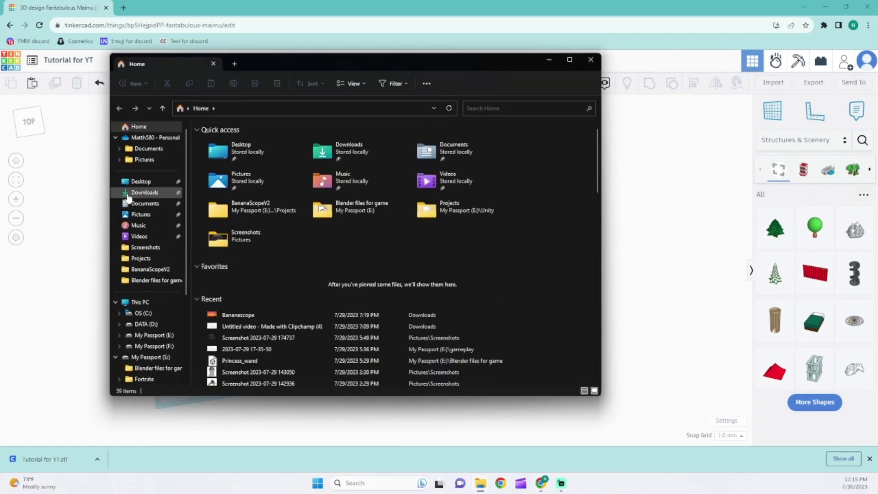
pyautogui.click(137, 192)
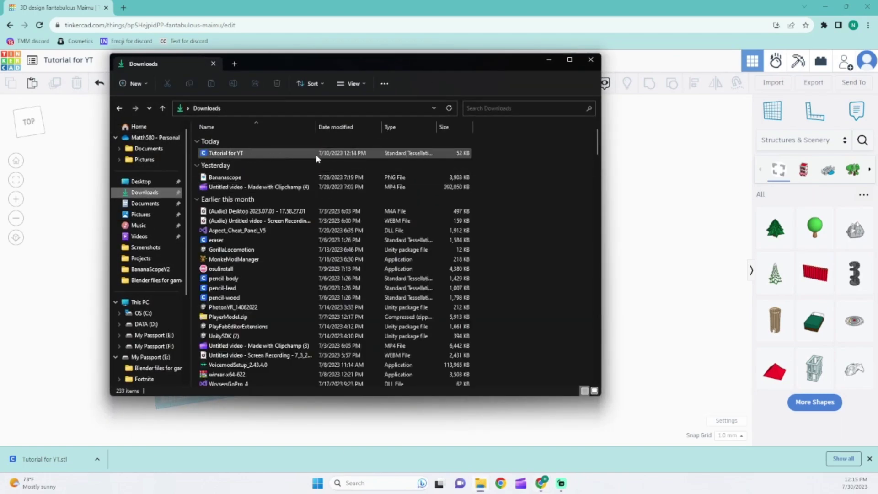
pyautogui.click(591, 61)
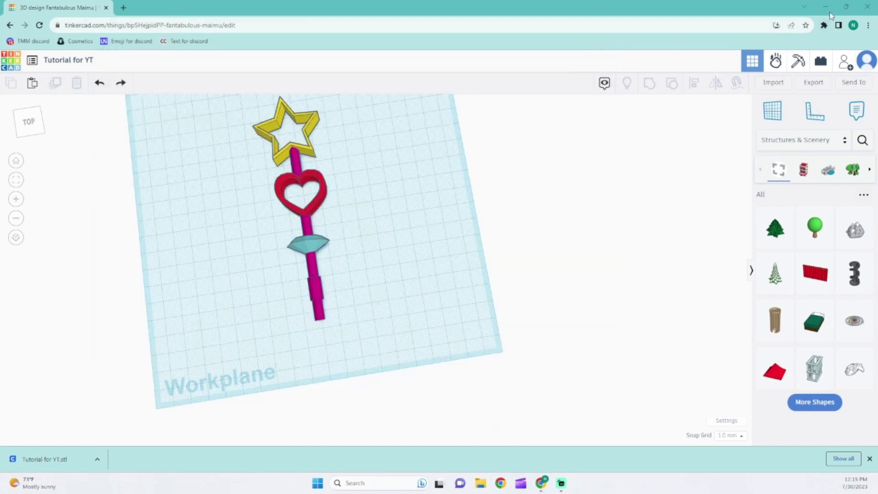
pyautogui.click(826, 7)
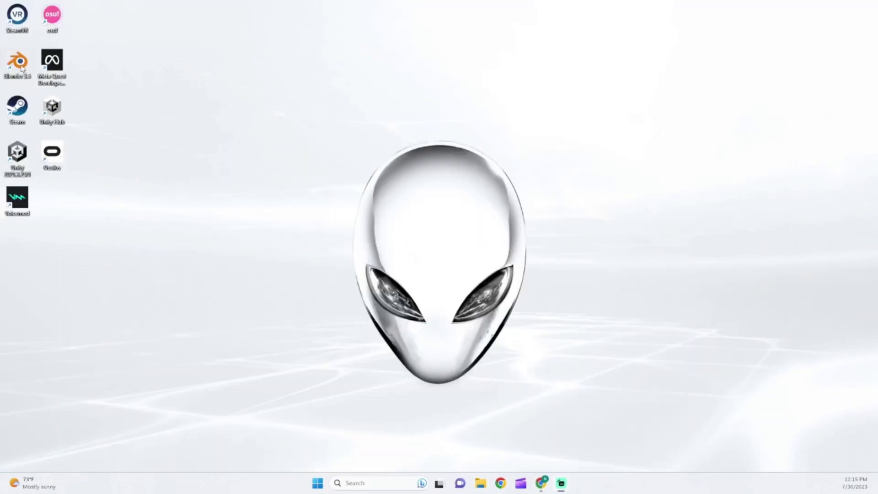
# Return to the wand design in the browser and orbit to a top-down view
pyautogui.click(544, 485)
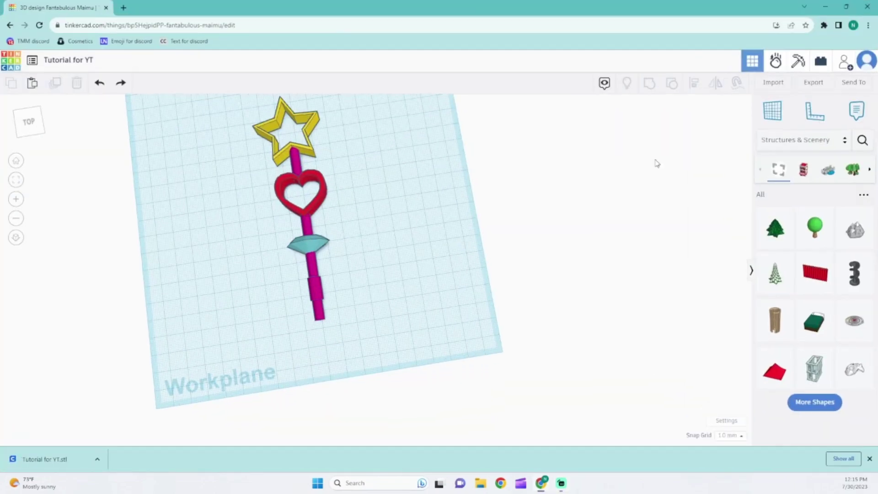
pyautogui.moveTo(165, 276); pyautogui.dragTo(330, 275, button='right')
pyautogui.moveTo(96, 175); pyautogui.dragTo(374, 358)
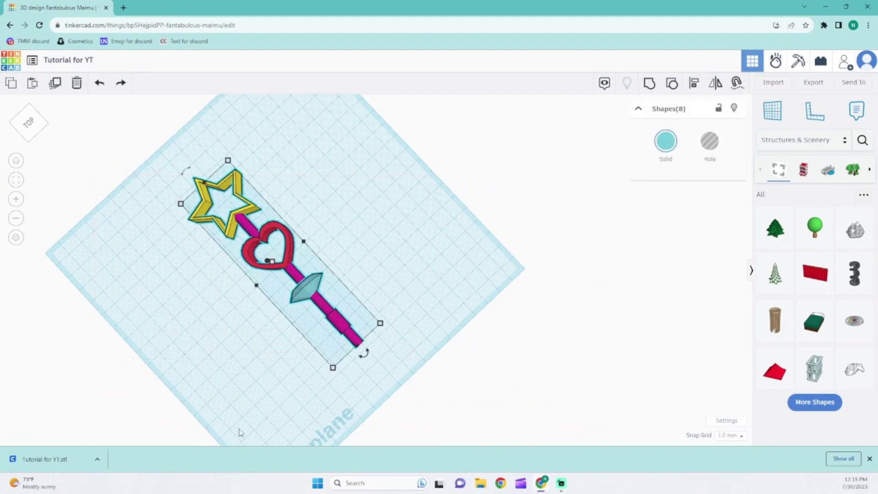
pyautogui.click(483, 253)
pyautogui.moveTo(667, 281); pyautogui.dragTo(400, 274, button='right')
pyautogui.moveTo(89, 176); pyautogui.dragTo(386, 375)
pyautogui.click(377, 216)
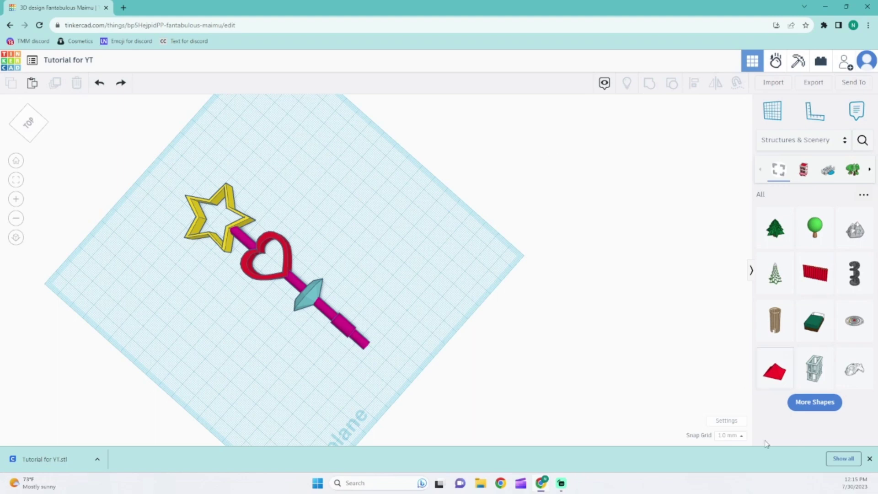
# Set Snap Grid to Off, then select the whole wand
pyautogui.click(730, 435)
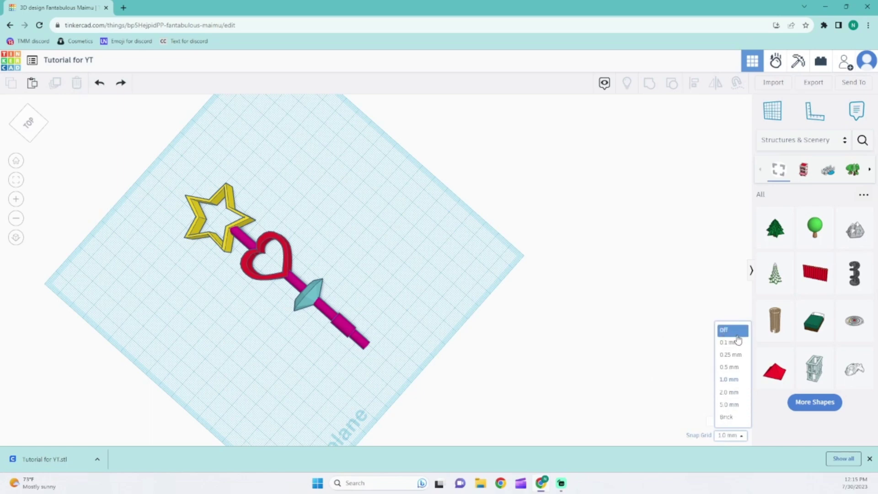
pyautogui.click(726, 329)
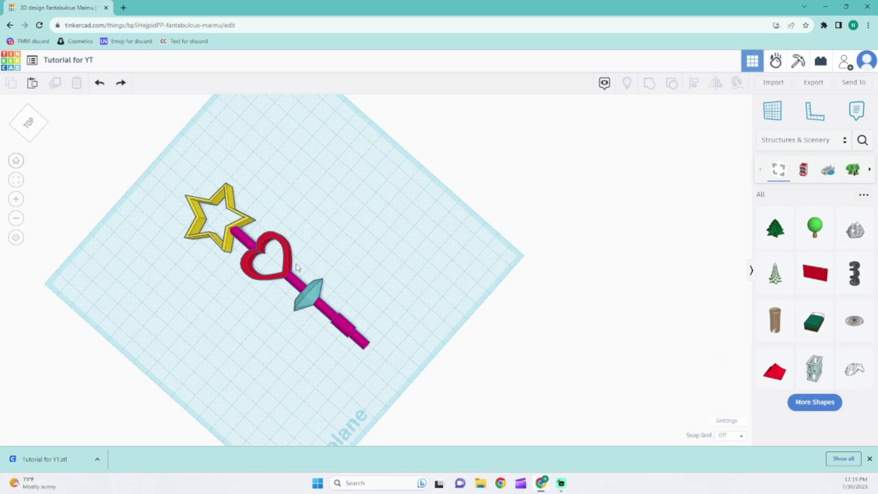
pyautogui.moveTo(169, 193); pyautogui.dragTo(403, 372)
pyautogui.click(365, 209)
pyautogui.moveTo(104, 139); pyautogui.dragTo(450, 405)
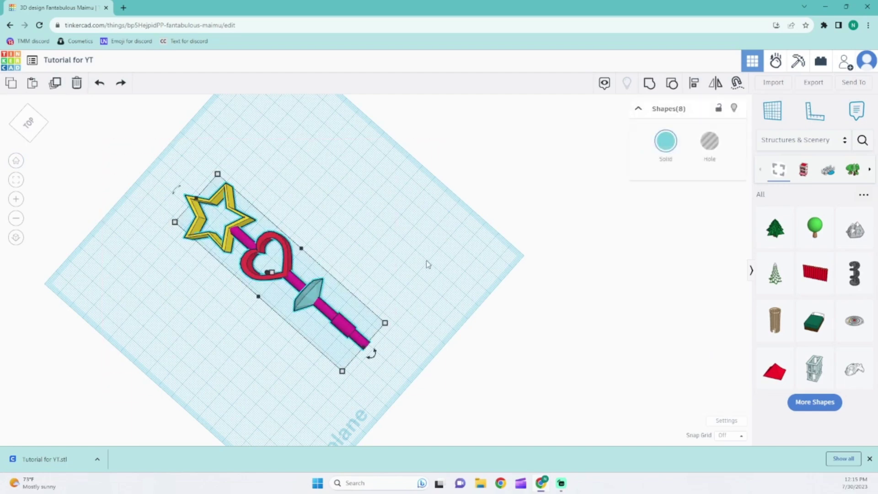